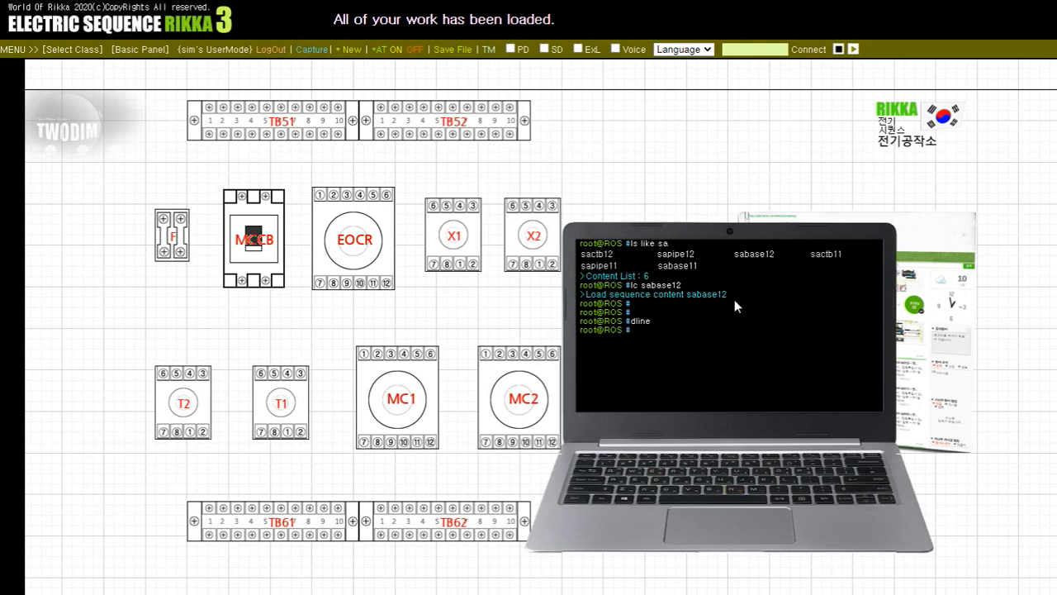
- Run the ll auto command to draw the wiring automatically and hide the terminal with mycom
text(ll auto m)
key(BackSpace)
key(Return)
text(mycom)
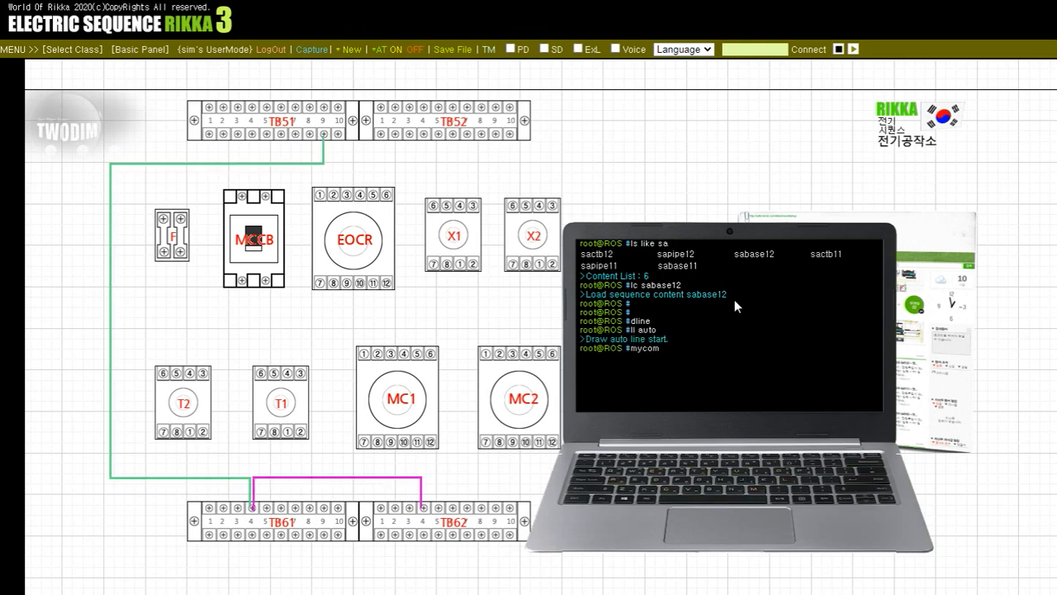
key(Return)
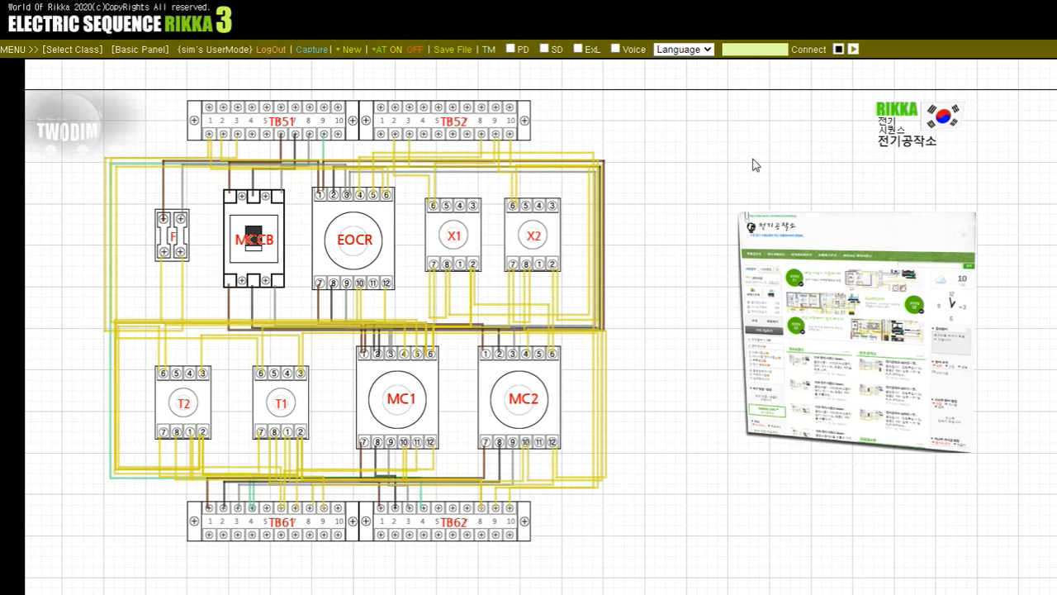
- Bring out the red and black tester probes with the bt command and hide the terminal with mycom
key(Return)
key(Return)
key(Return)
text(bt)
key(Return)
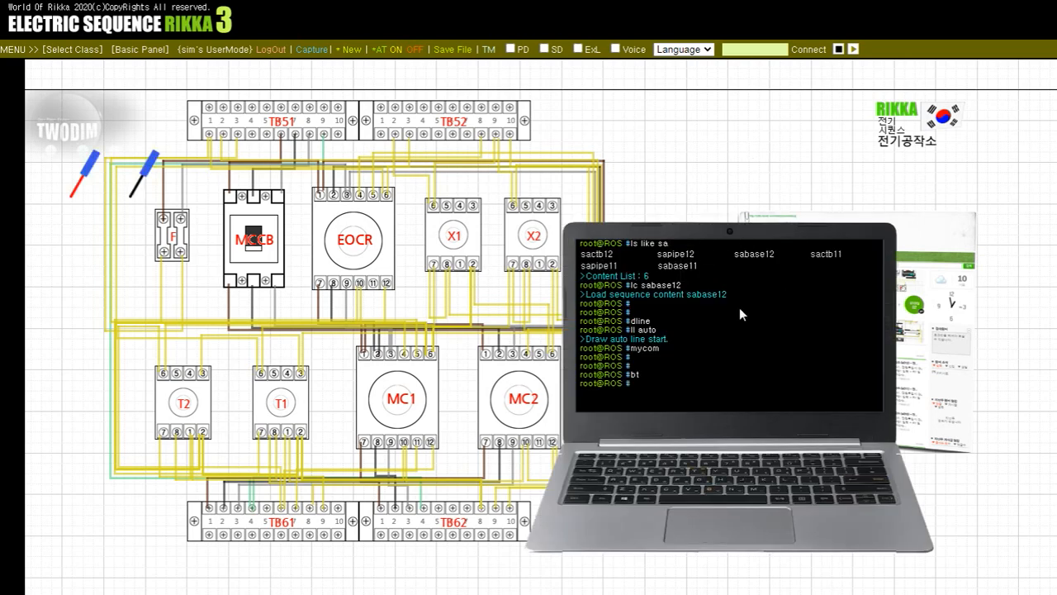
key(Return)
text(mycom)
key(Return)
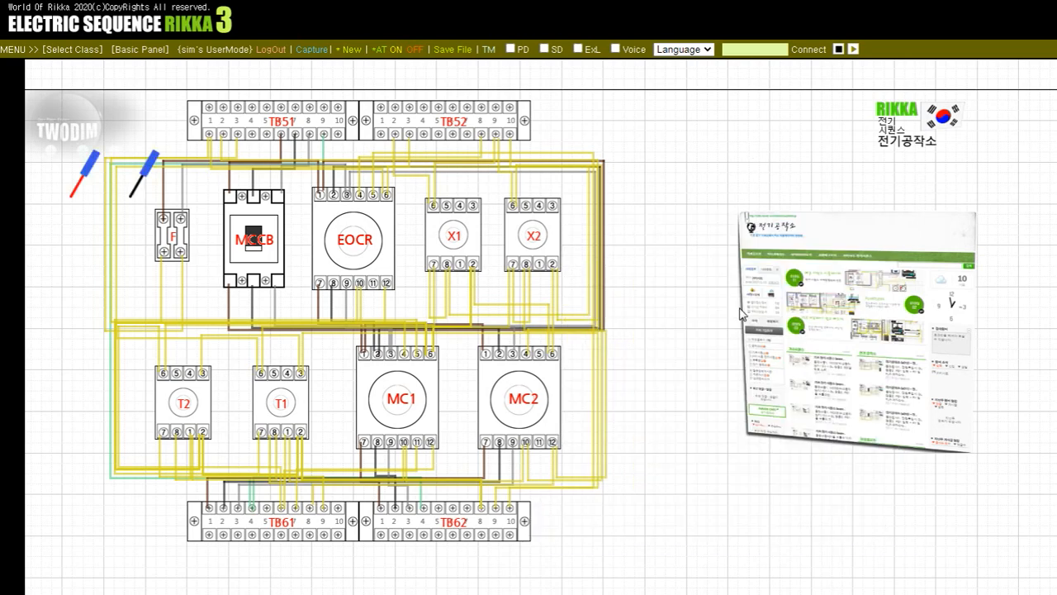
- Probe the incoming supply wiring between the TB51 power terminals and the MCCB
drag(147, 176, 323, 135)
drag(91, 172, 256, 203)
drag(280, 131, 307, 138)
drag(276, 176, 228, 291)
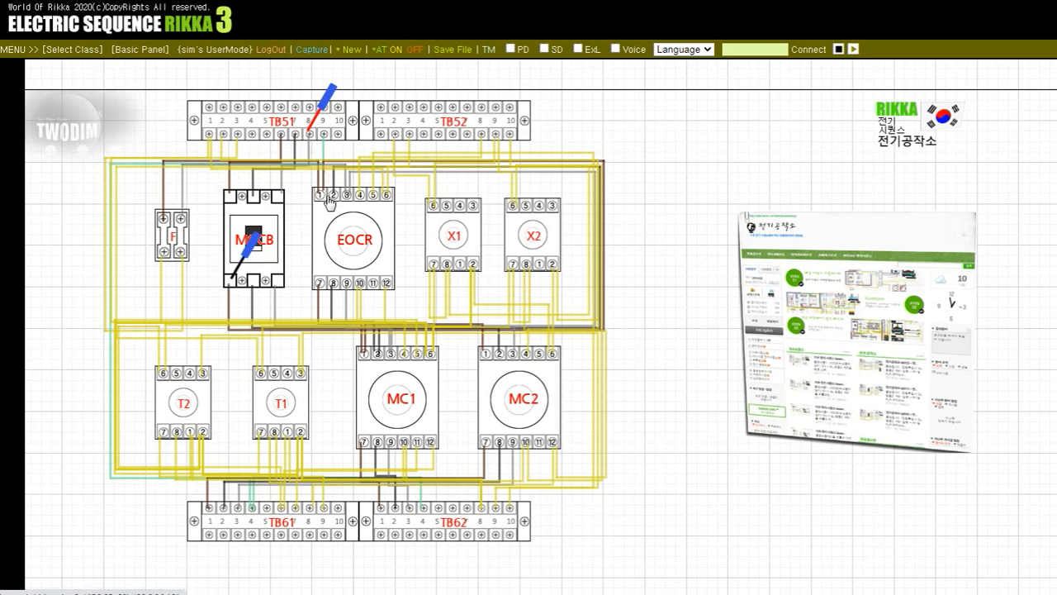
- Probe the main circuit from the MCCB through the EOCR to the upper terminals of MC1 and MC2
drag(341, 149, 336, 200)
drag(244, 263, 271, 285)
drag(339, 190, 377, 353)
drag(322, 285, 512, 362)
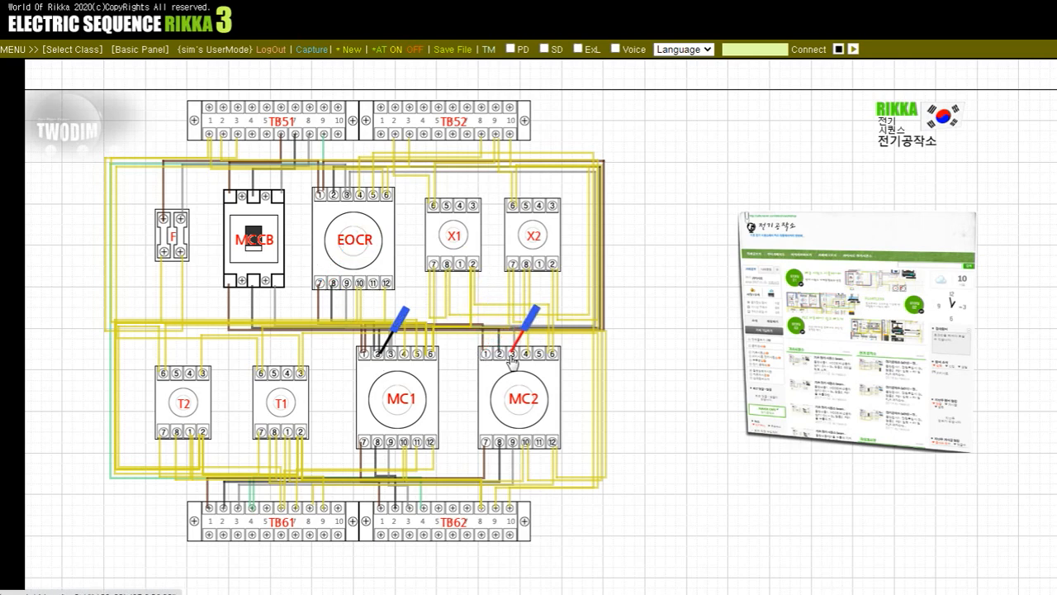
- Probe the motor output wiring from the lower terminals of MC1 and MC2 to TB62 and TB61
drag(382, 353, 366, 447)
drag(518, 355, 395, 502)
mouse_move(380, 438)
mouse_down()
mouse_move(386, 429)
mouse_move(394, 451)
mouse_up()
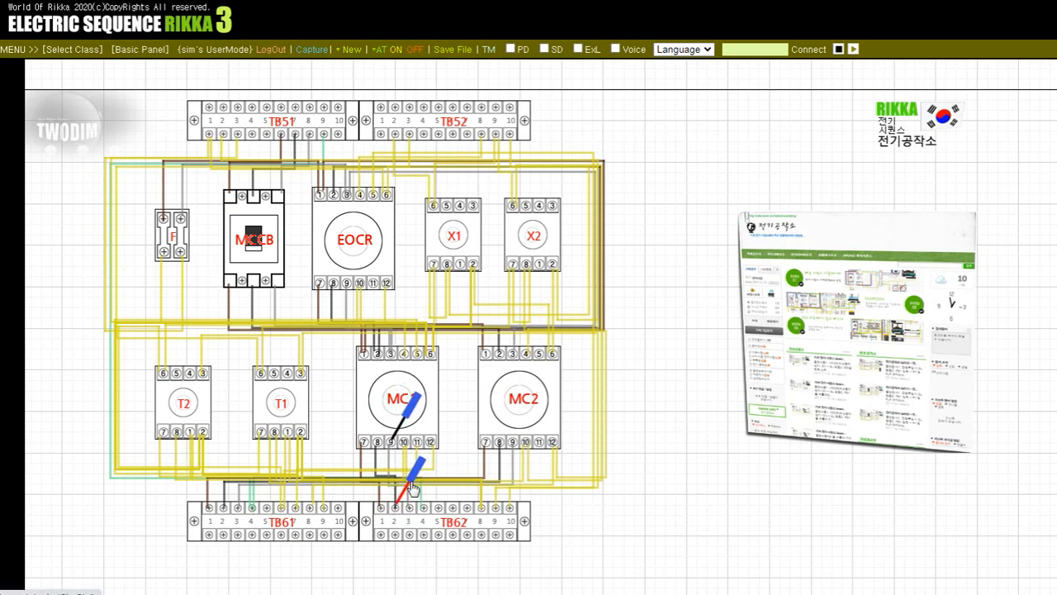
drag(395, 502, 492, 444)
drag(409, 423, 372, 441)
drag(264, 492, 233, 499)
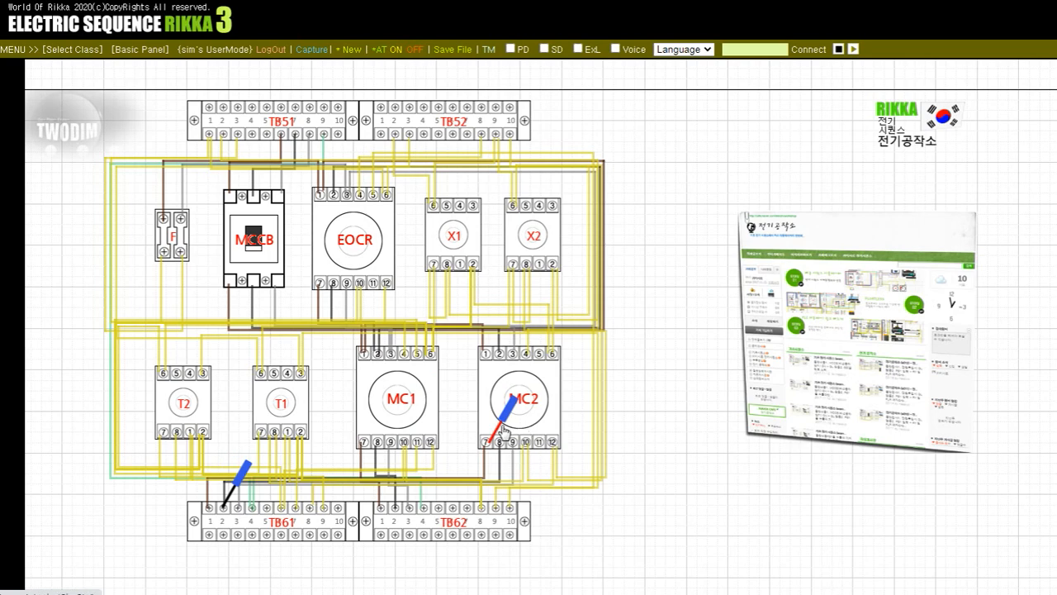
drag(491, 444, 513, 442)
- Probe the control circuit from the fuse's lower-left terminal through the EOCR, T2 and TB52 terminals 9 and 10 to TB61 terminal 7
drag(225, 504, 161, 260)
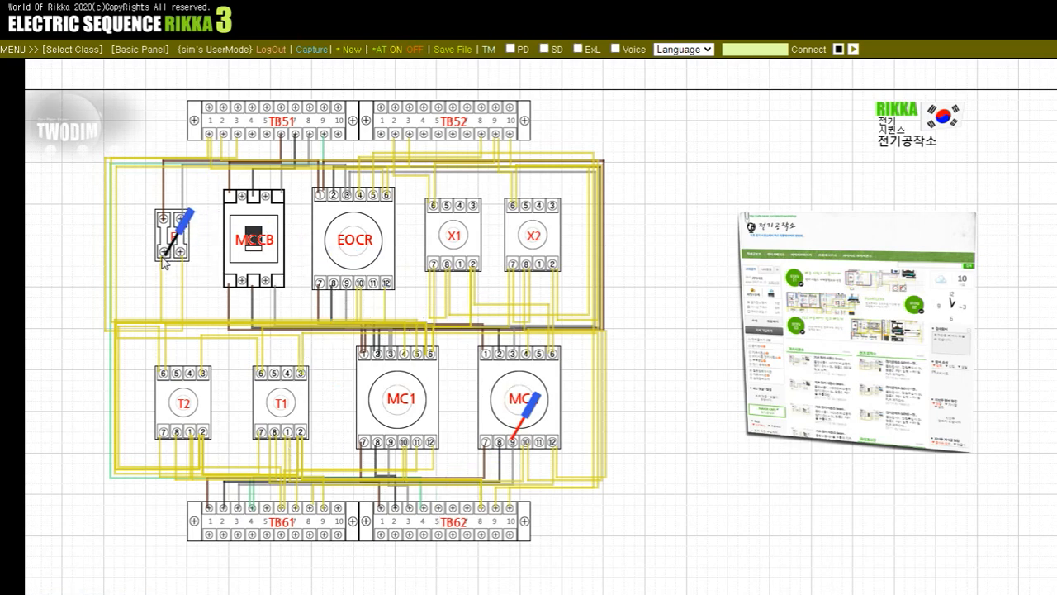
drag(520, 424, 365, 193)
drag(193, 234, 492, 139)
drag(464, 195, 493, 142)
drag(384, 175, 351, 376)
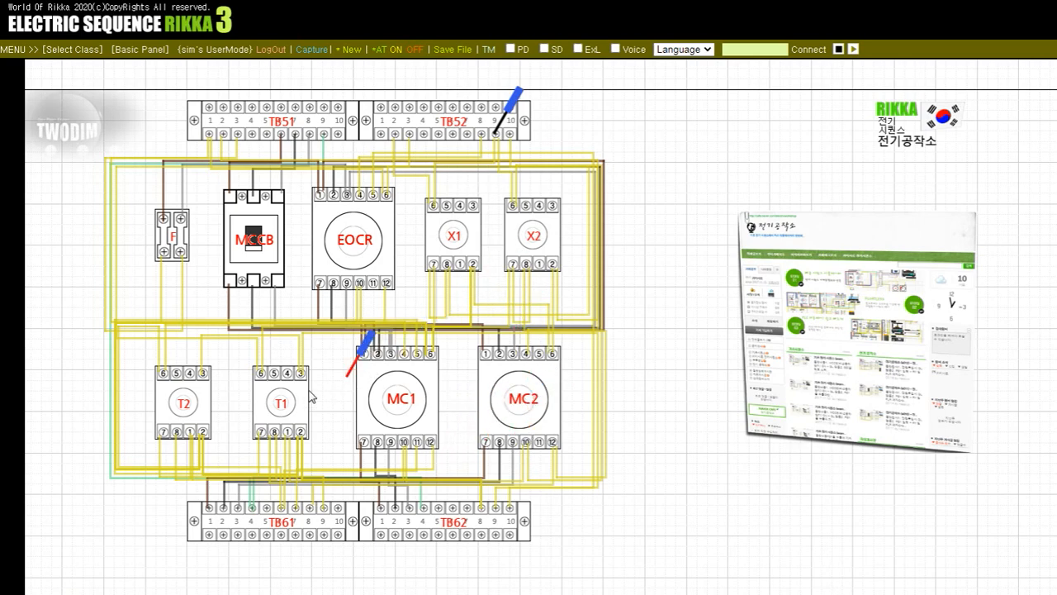
click(190, 431)
drag(190, 433, 377, 198)
mouse_move(496, 134)
mouse_down()
mouse_move(463, 262)
mouse_move(530, 486)
mouse_move(510, 504)
mouse_move(547, 446)
mouse_move(540, 452)
mouse_move(480, 380)
mouse_move(512, 139)
mouse_up()
drag(377, 195, 296, 507)
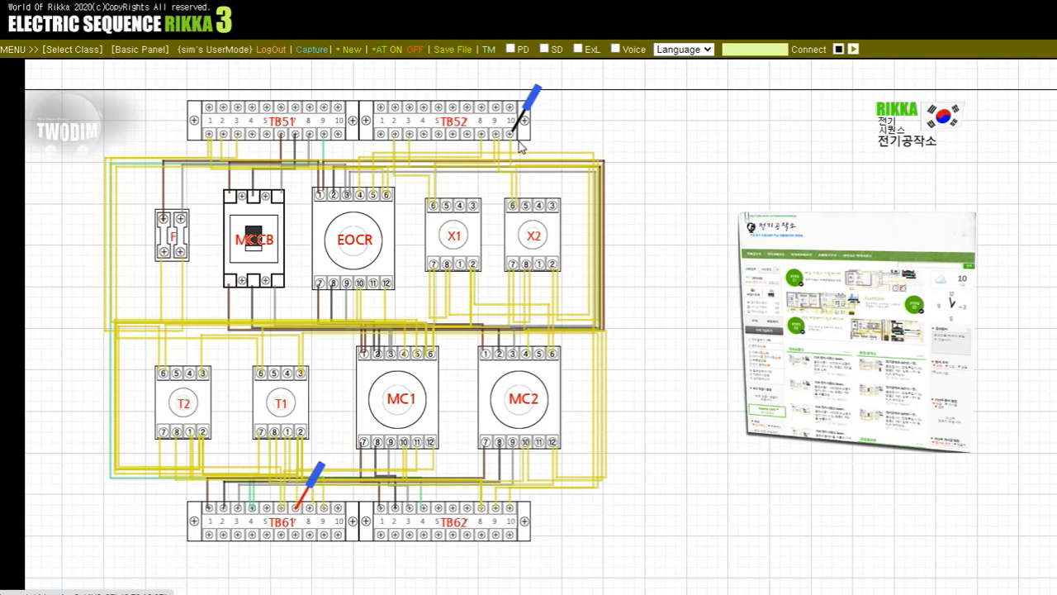
- Probe the control wiring at MC1 terminal 5, TB52 terminal 3, and terminal 12 of MC2 and MC1
drag(520, 145, 449, 428)
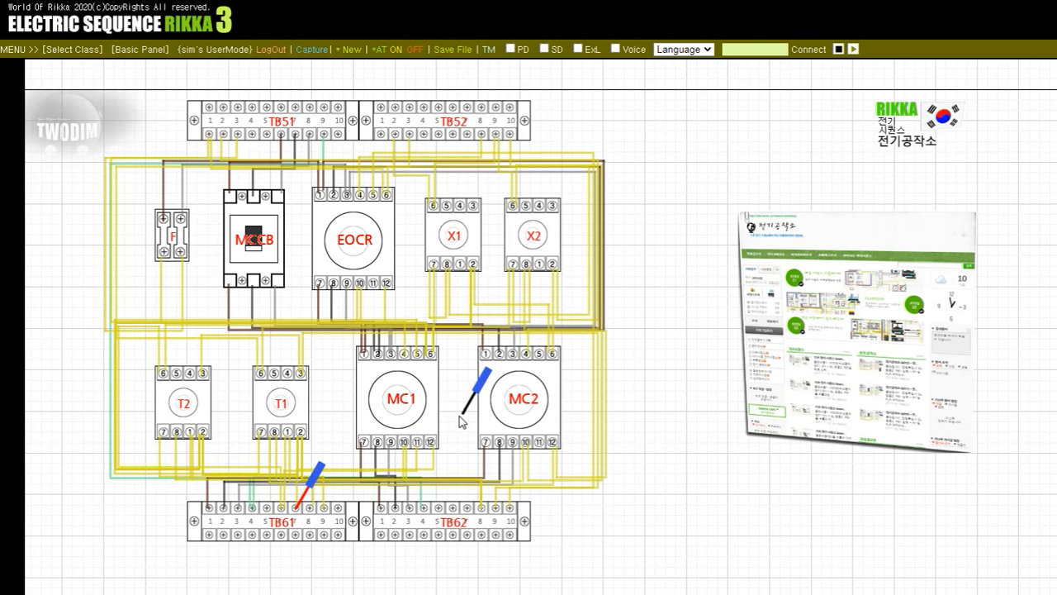
drag(460, 422, 418, 357)
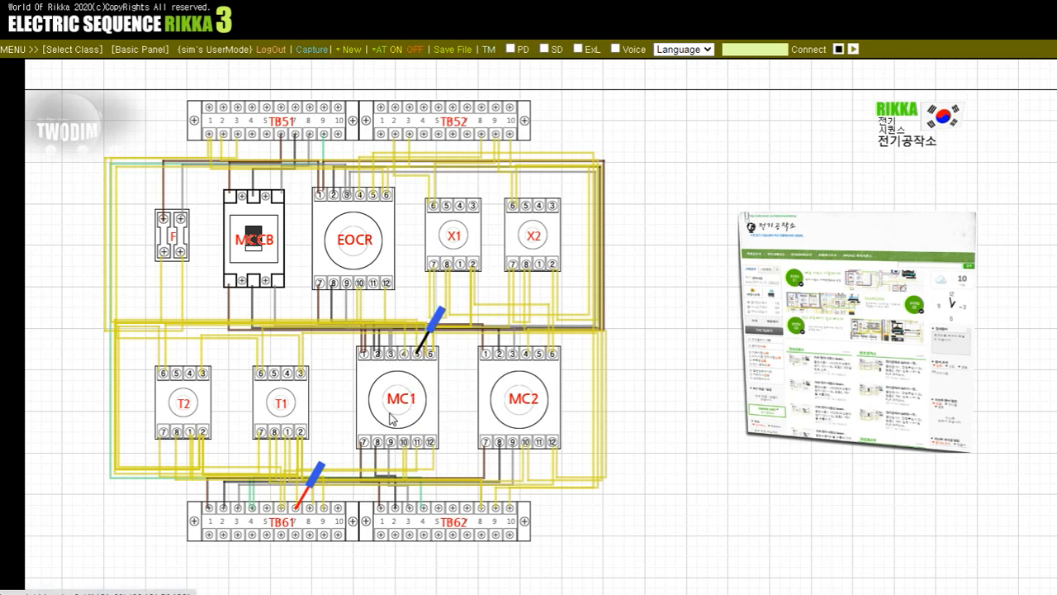
drag(297, 506, 408, 136)
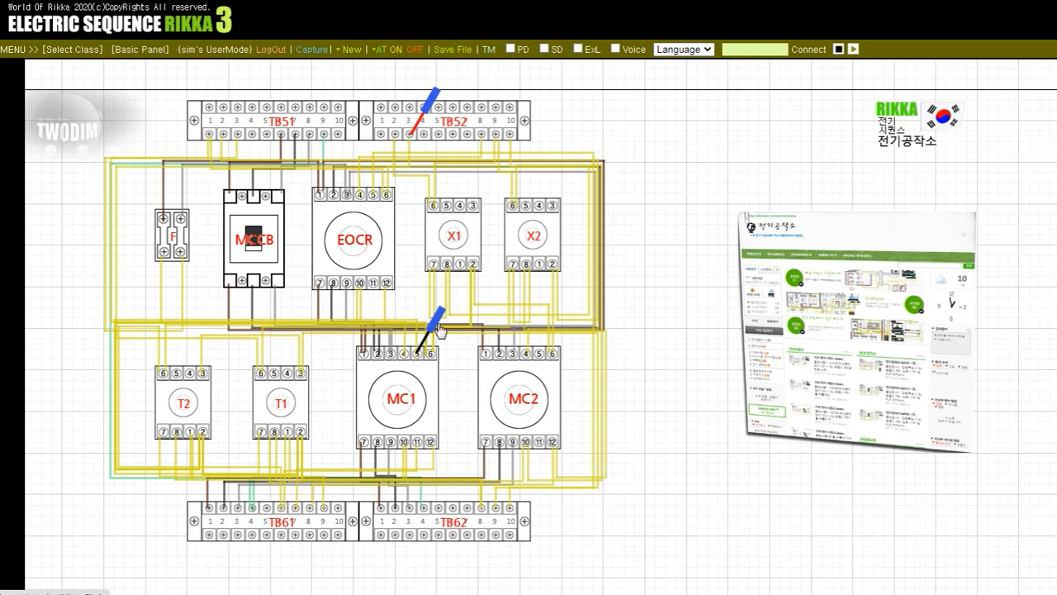
drag(437, 323, 556, 431)
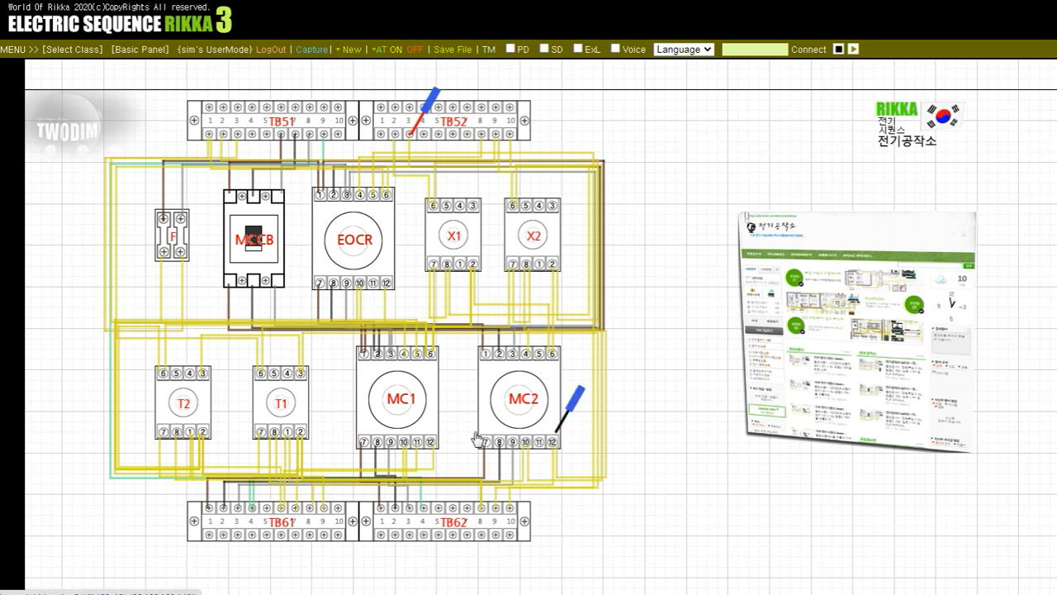
click(430, 441)
drag(430, 441, 442, 440)
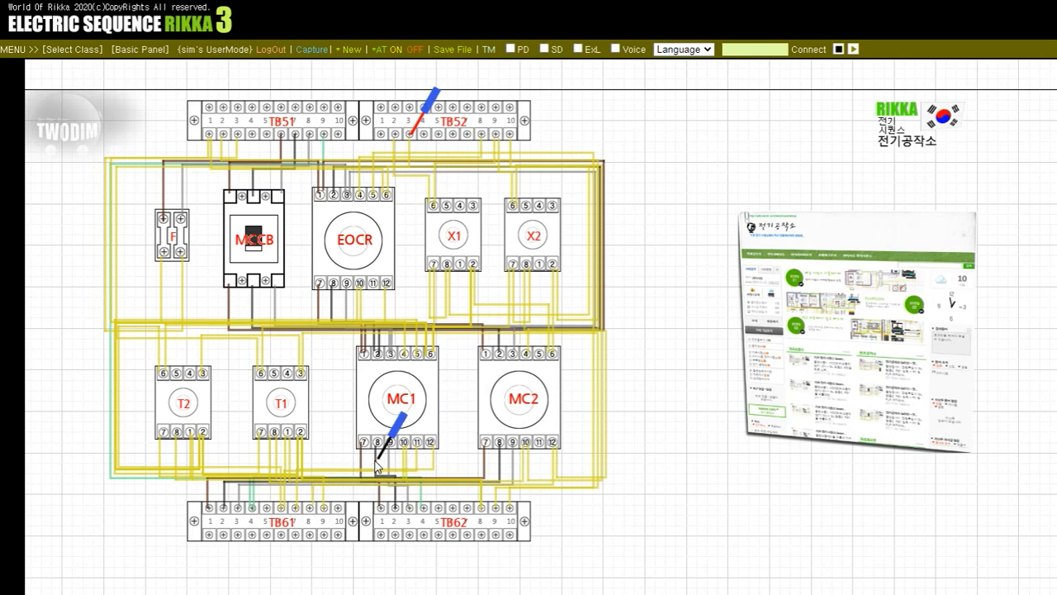
- Probe the control wiring at TB61 terminals 9 and 10, T2 terminal 3, MC1 terminal 4 and TB51 terminal 2
click(324, 503)
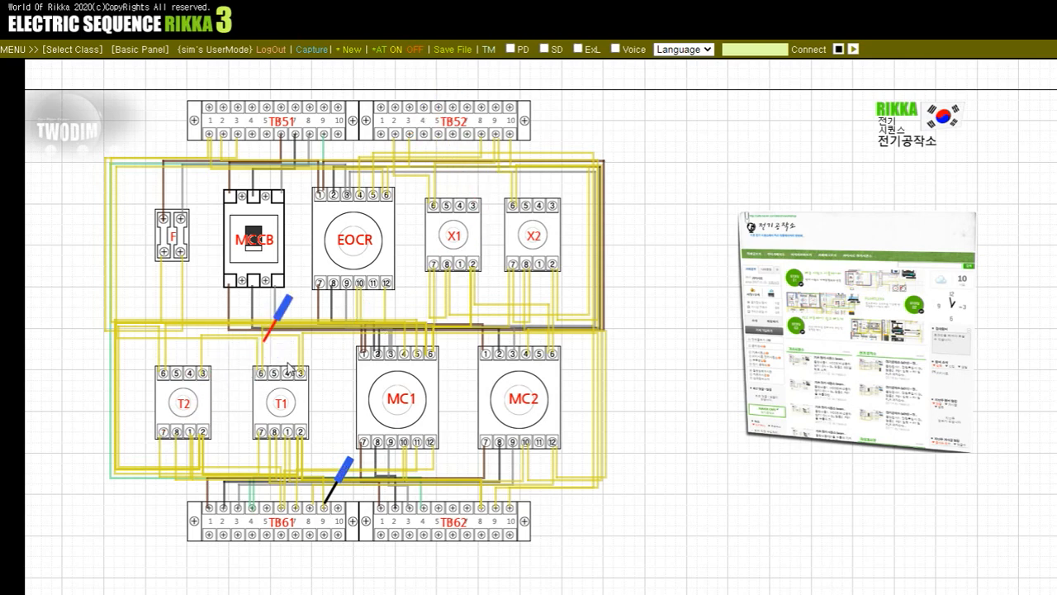
click(204, 374)
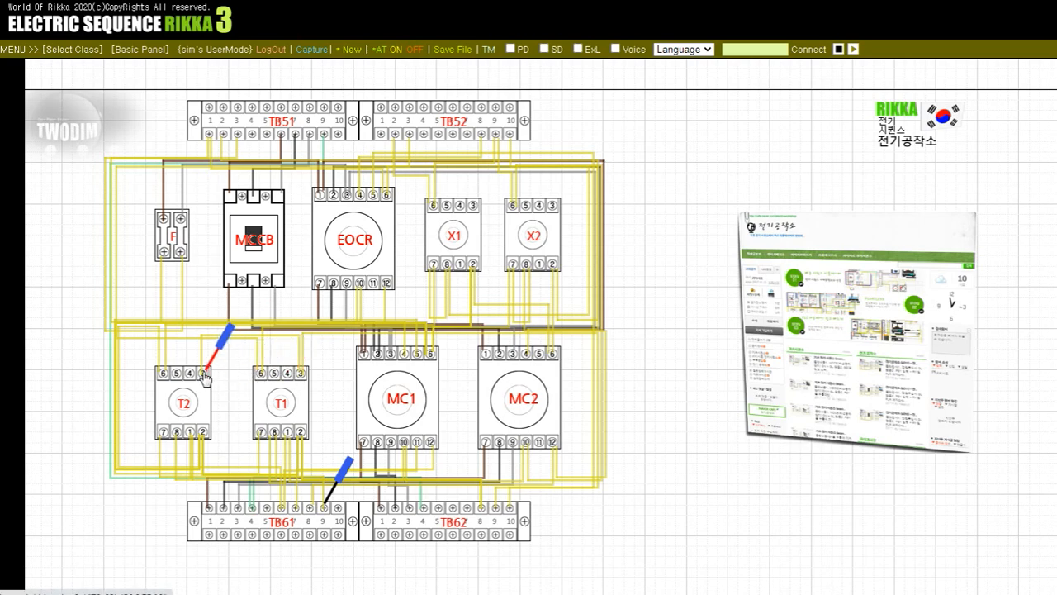
click(339, 499)
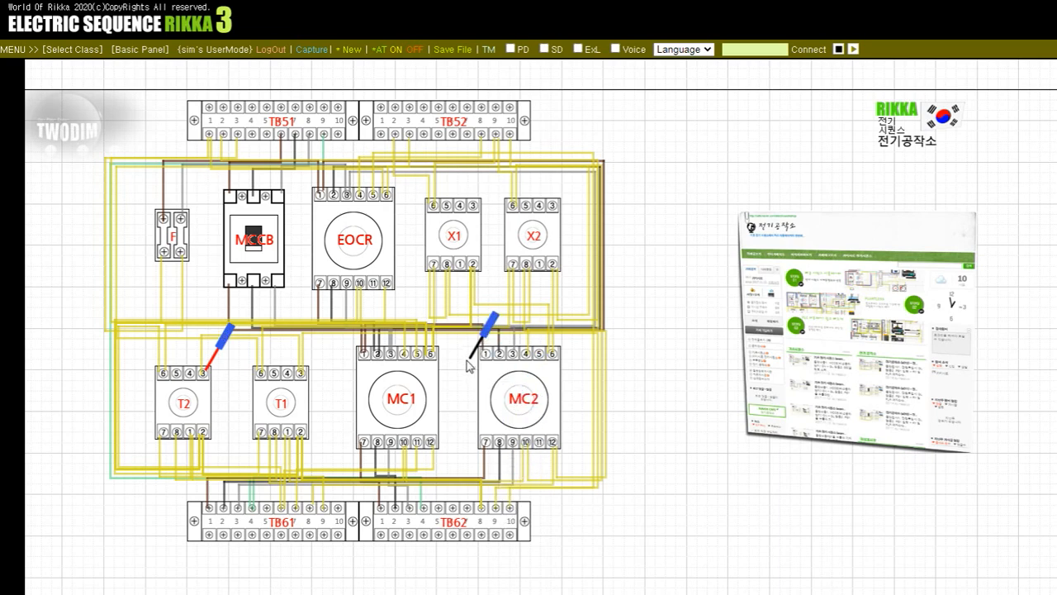
click(402, 357)
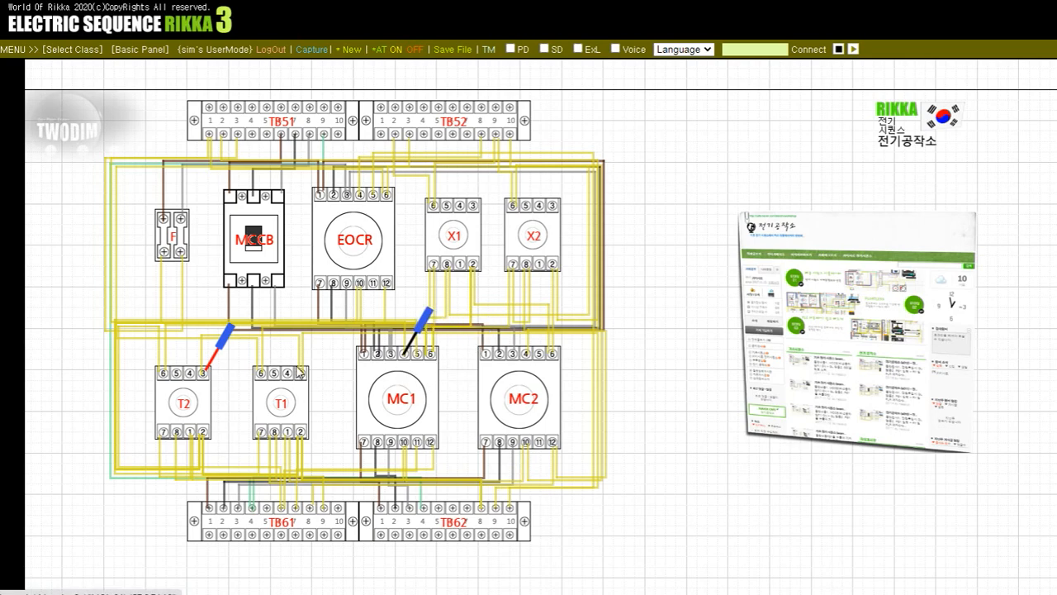
click(231, 343)
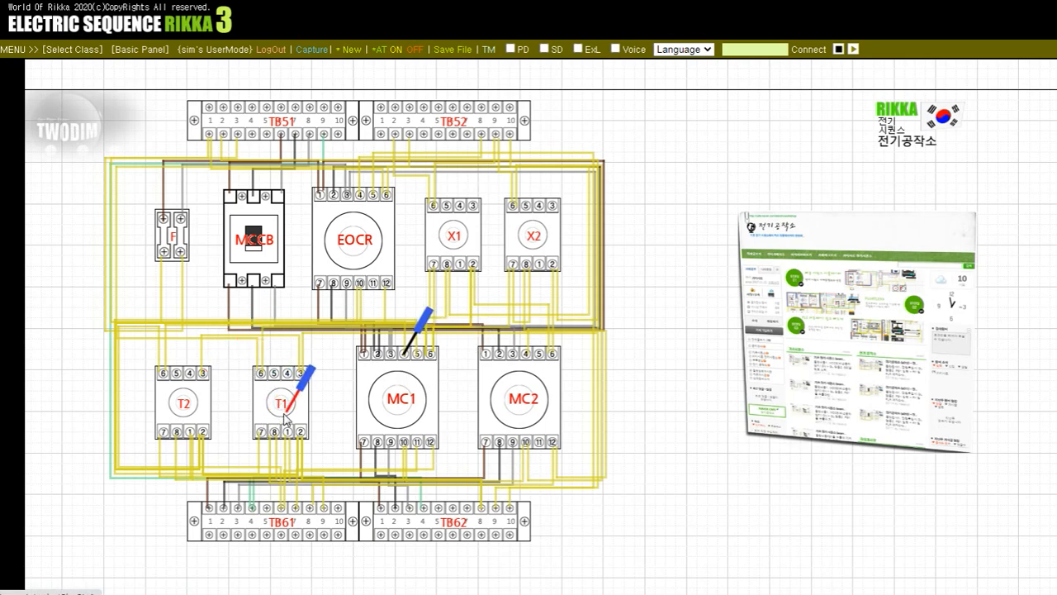
click(223, 139)
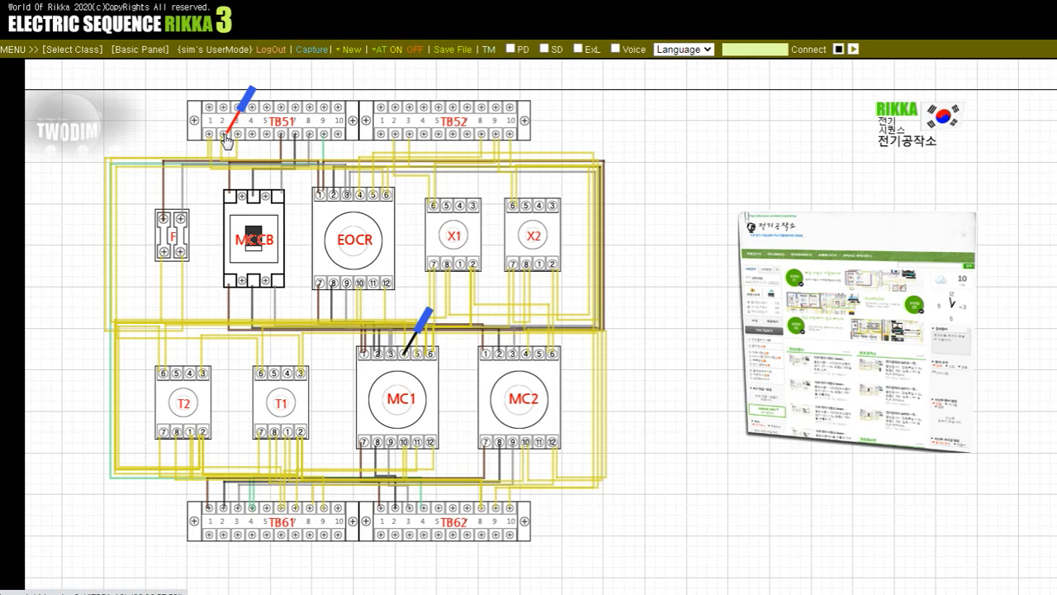
click(405, 355)
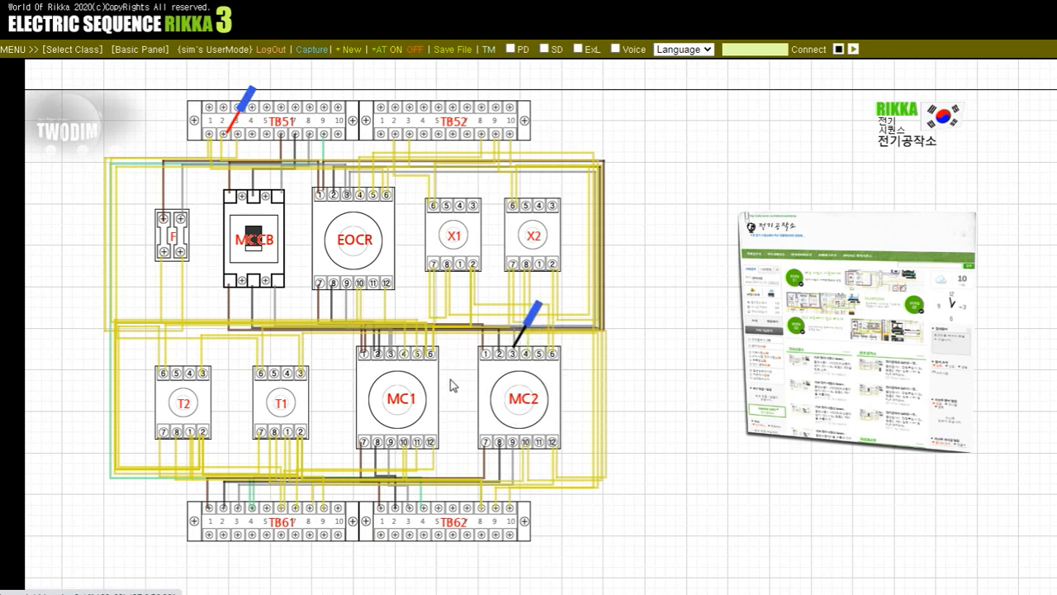
- Keep the black probe on the fuse's lower-right terminal and probe TB51 terminal 3, EOCR 6, X1 2, X2 2 and MC2 6
click(182, 256)
click(239, 134)
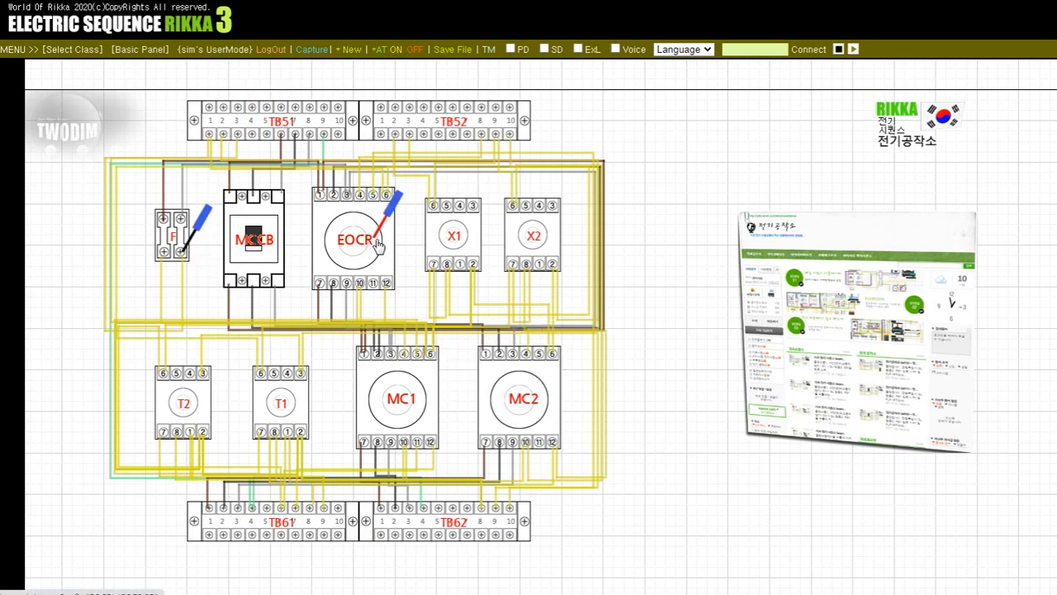
click(393, 193)
click(394, 189)
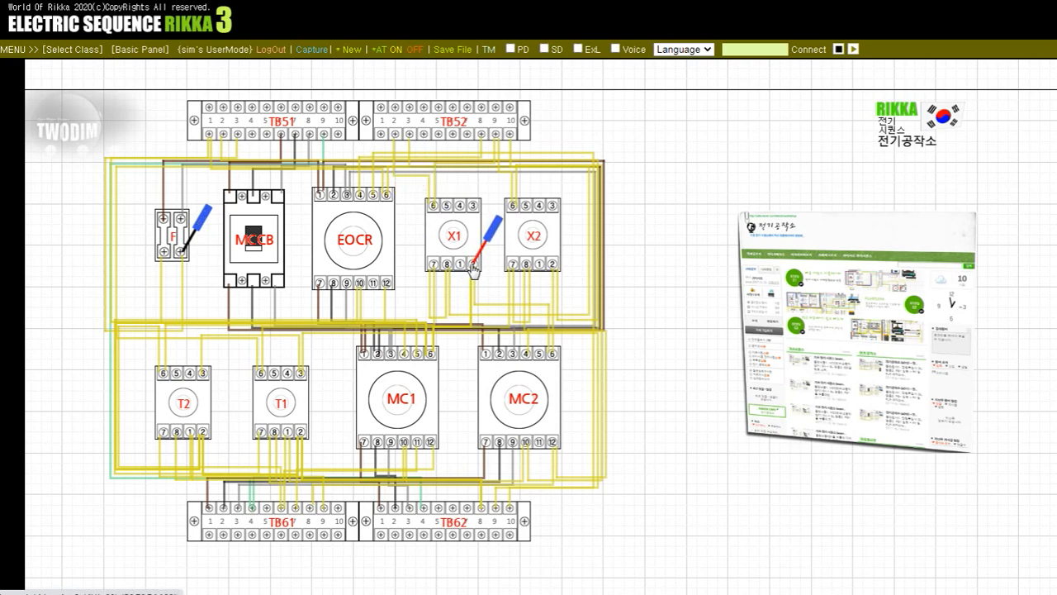
click(474, 267)
click(485, 258)
click(552, 268)
click(562, 259)
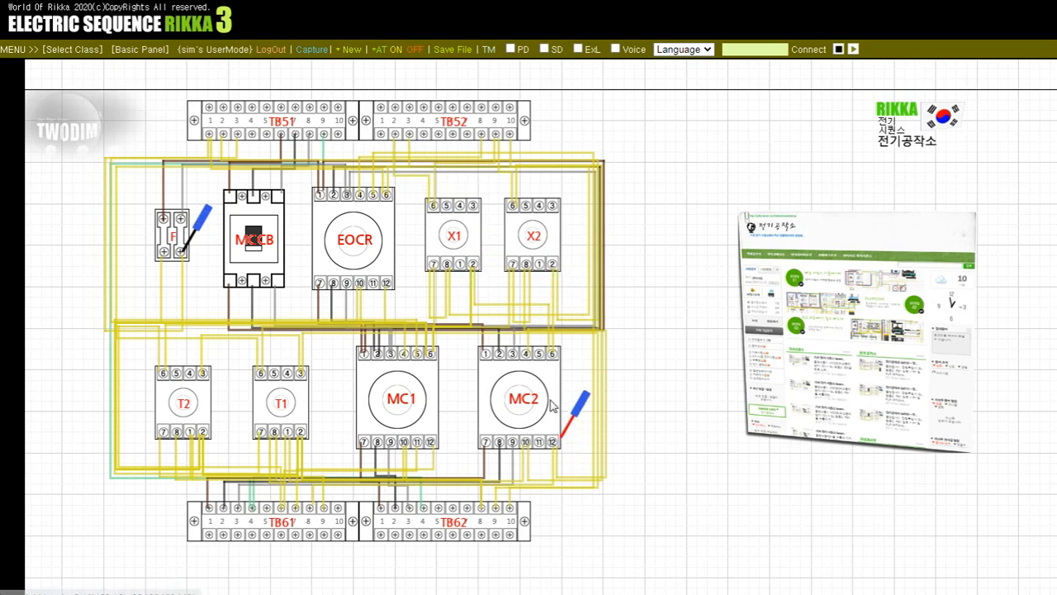
click(553, 356)
click(572, 337)
- Probe the remaining common-line points with the red probe: MC1 6, T1 2, T2 2, TB51 1 and TB62 8
click(429, 357)
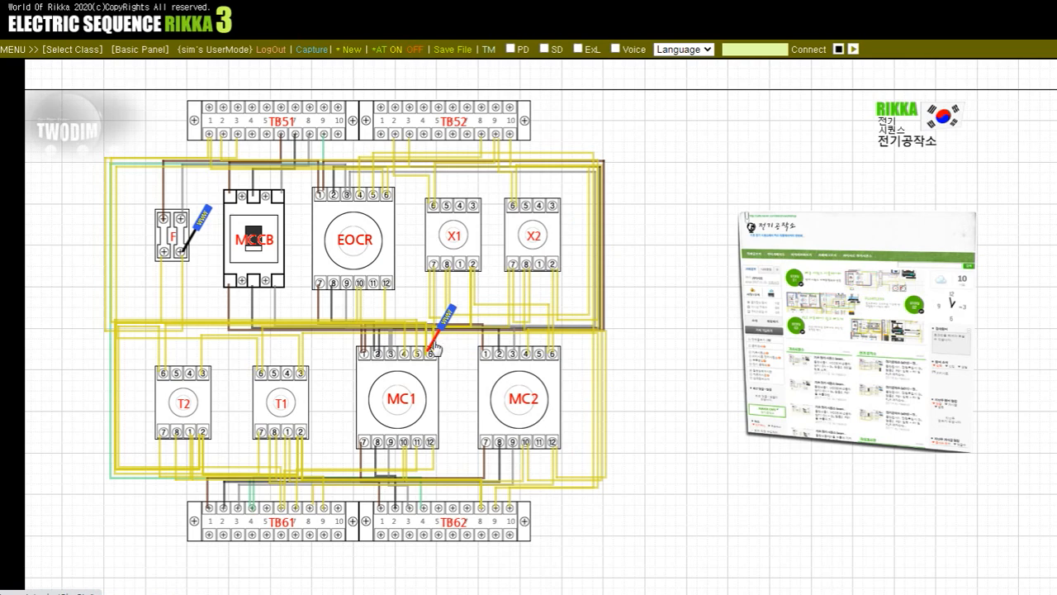
click(436, 347)
click(303, 433)
click(309, 420)
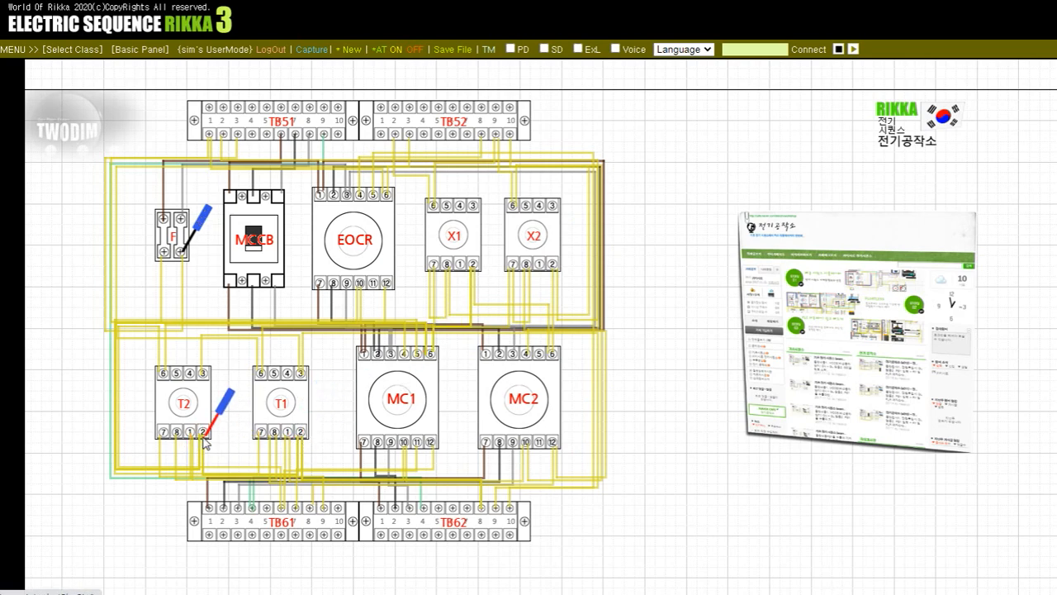
click(205, 433)
click(218, 425)
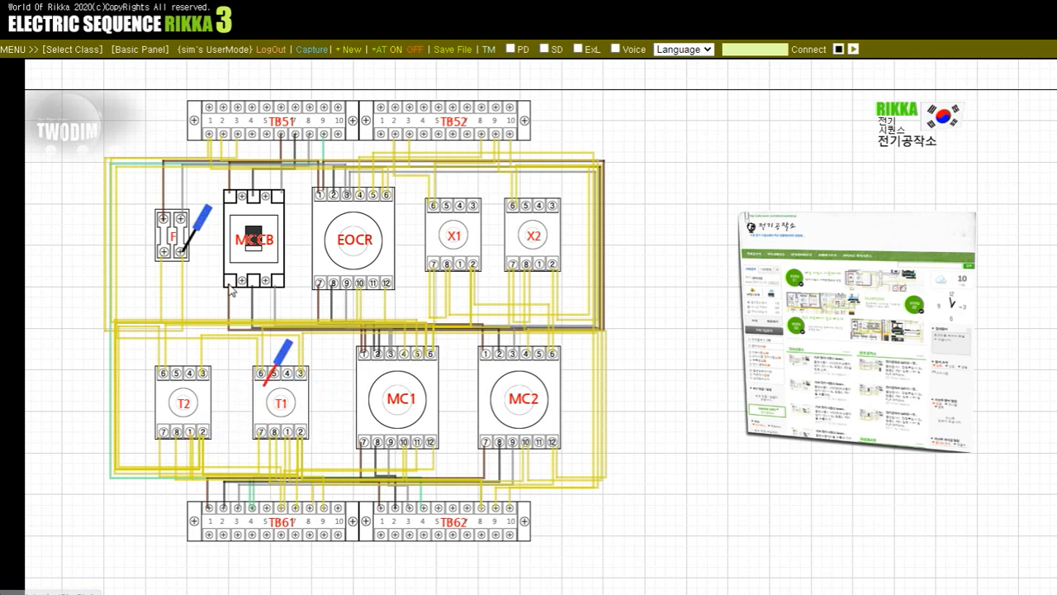
click(209, 137)
click(227, 126)
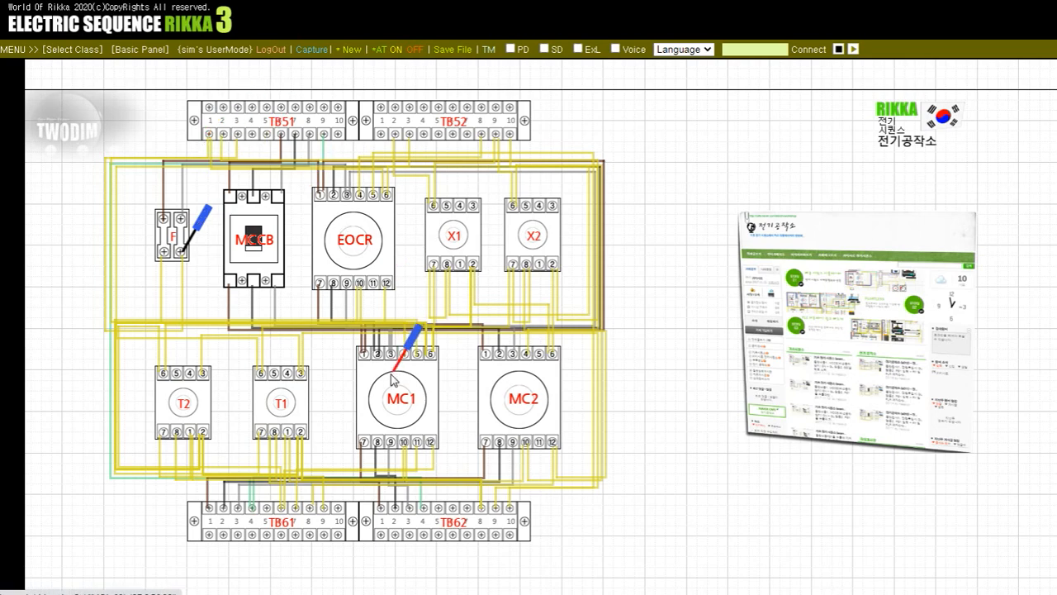
click(480, 511)
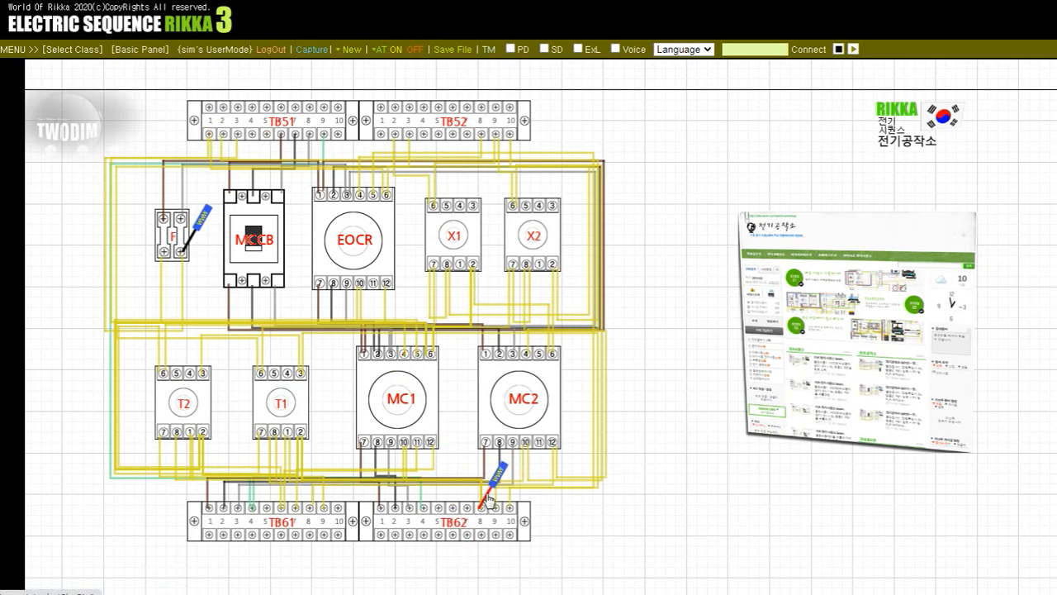
click(489, 502)
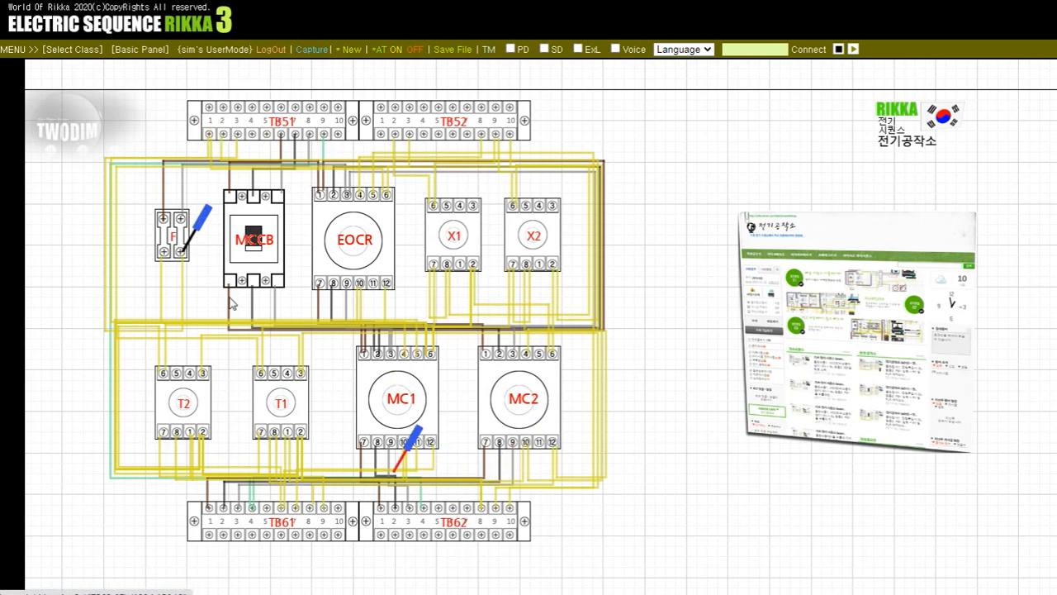
click(210, 107)
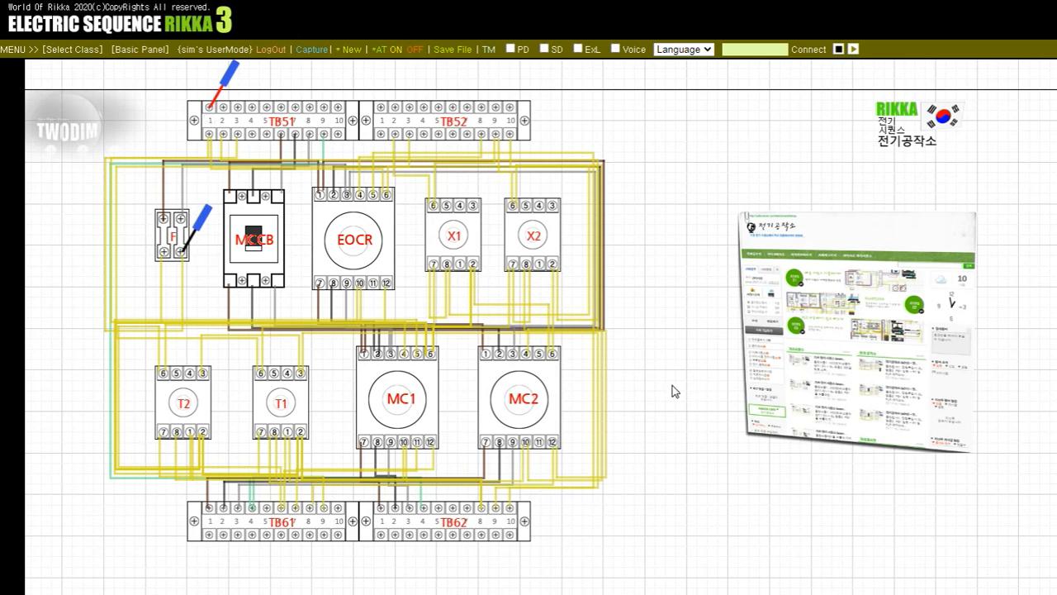
- Reopen the terminal and clear the wiring panel with the reset command
key(Return)
key(Return)
key(Return)
key(Return)
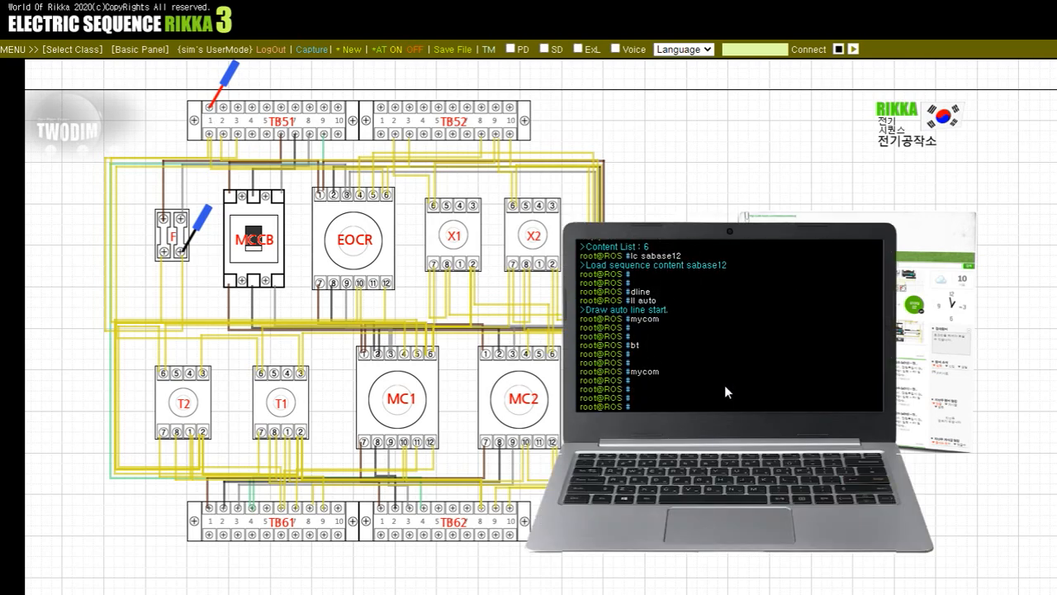
text(reset)
key(Return)
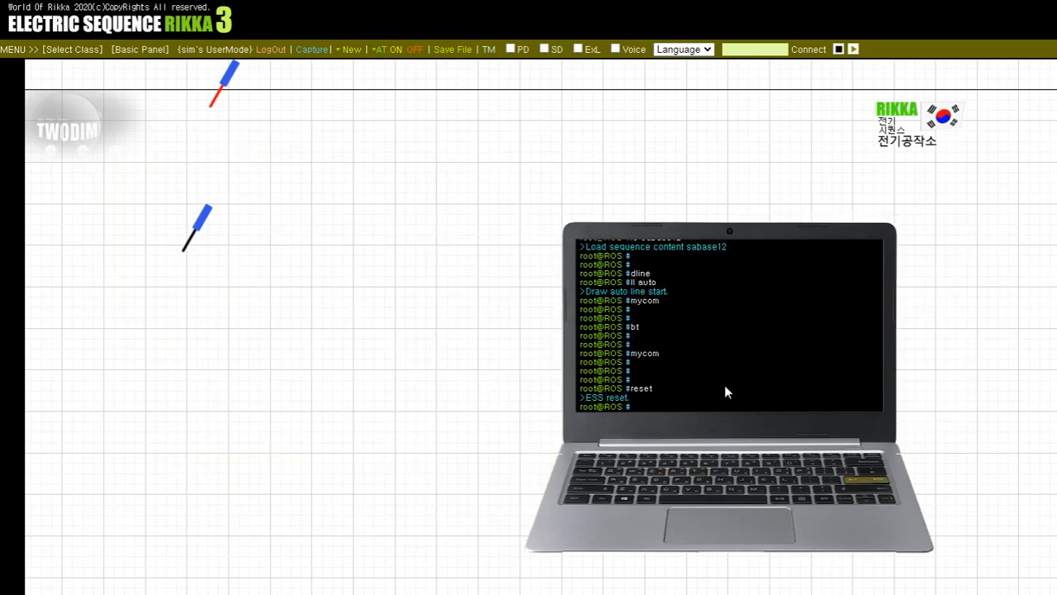
- Run bt to put away the tester probes and restore the saved panel with the reload command
key(Return)
key(Return)
text(bt)
key(Return)
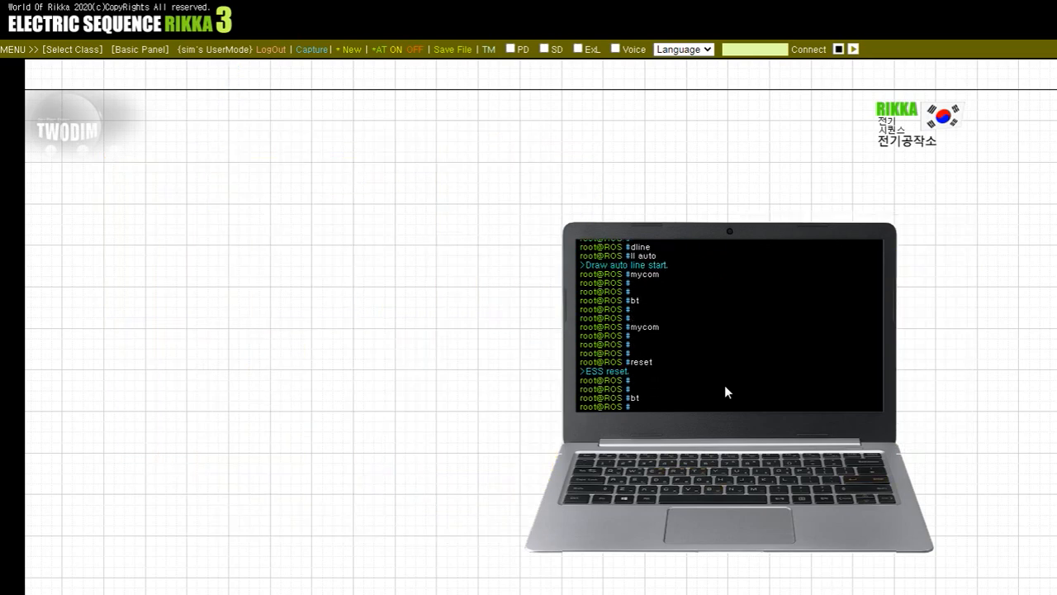
key(Return)
key(Return)
text(reload)
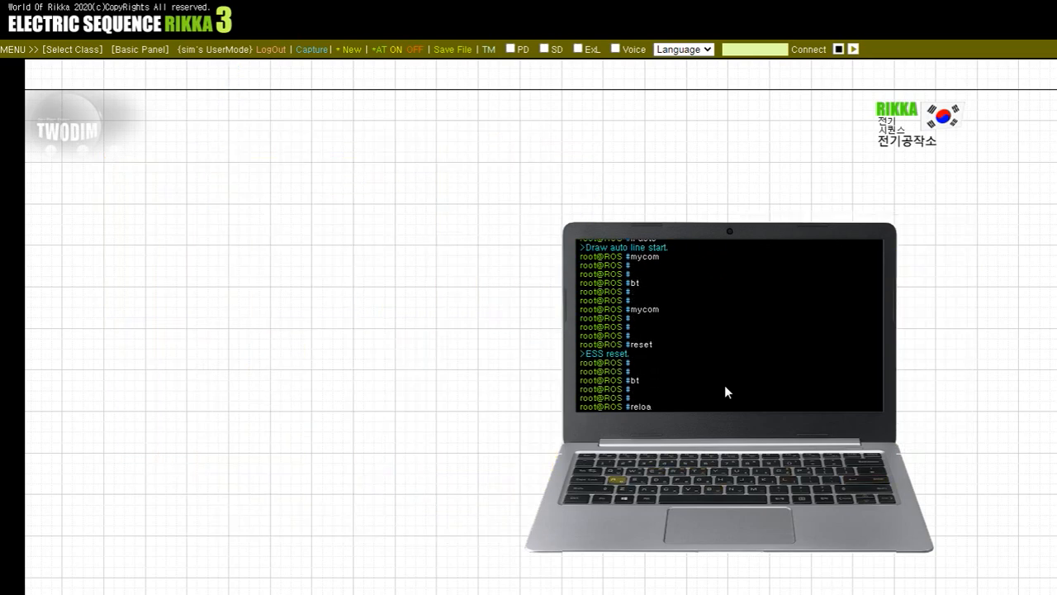
key(Return)
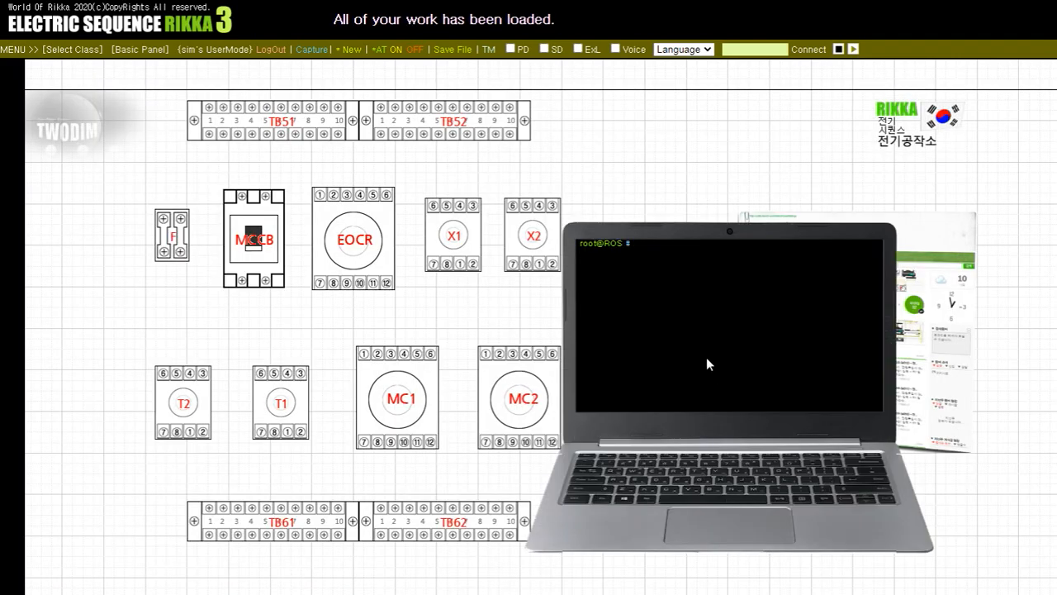
- Draw all of the panel's wiring at once with the ll end command and move the terminal clear of the panel
text(ll end)
key(Return)
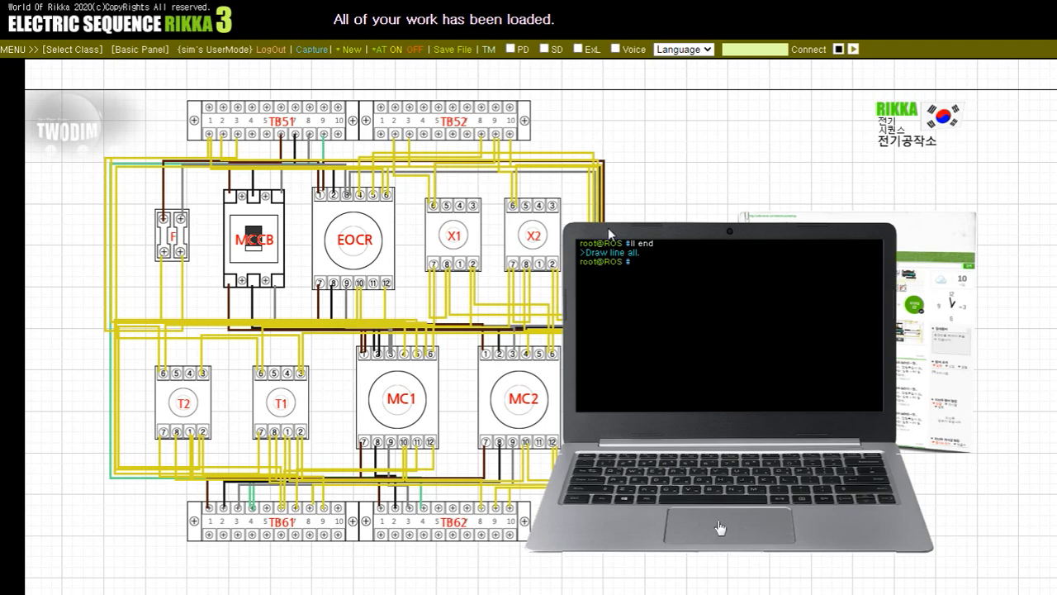
key(Return)
key(Return)
key(Return)
key(Return)
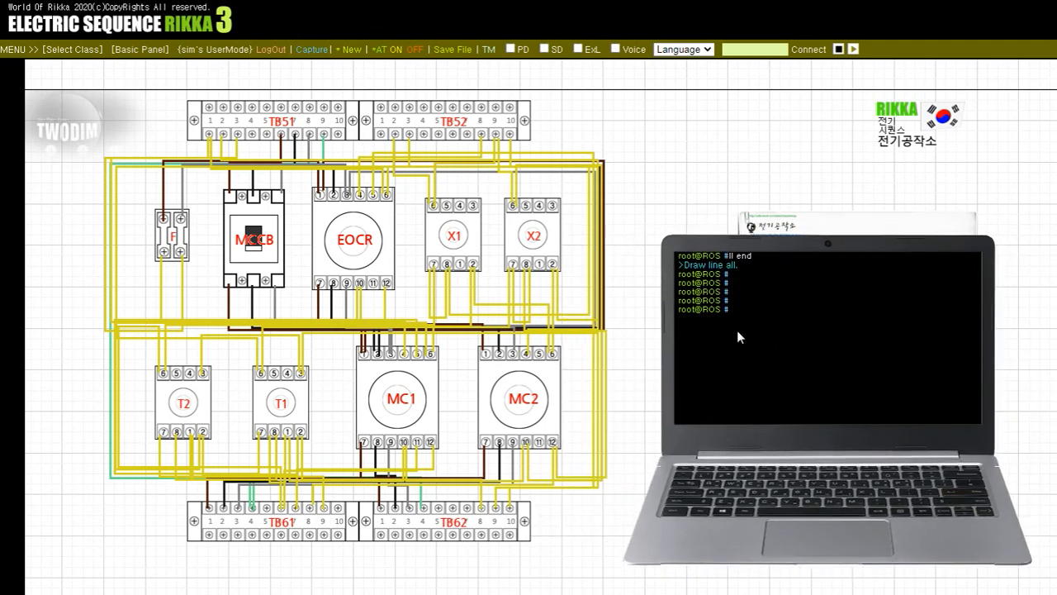
- Clear the fully wired panel with the reset command
text(reset)
key(Return)
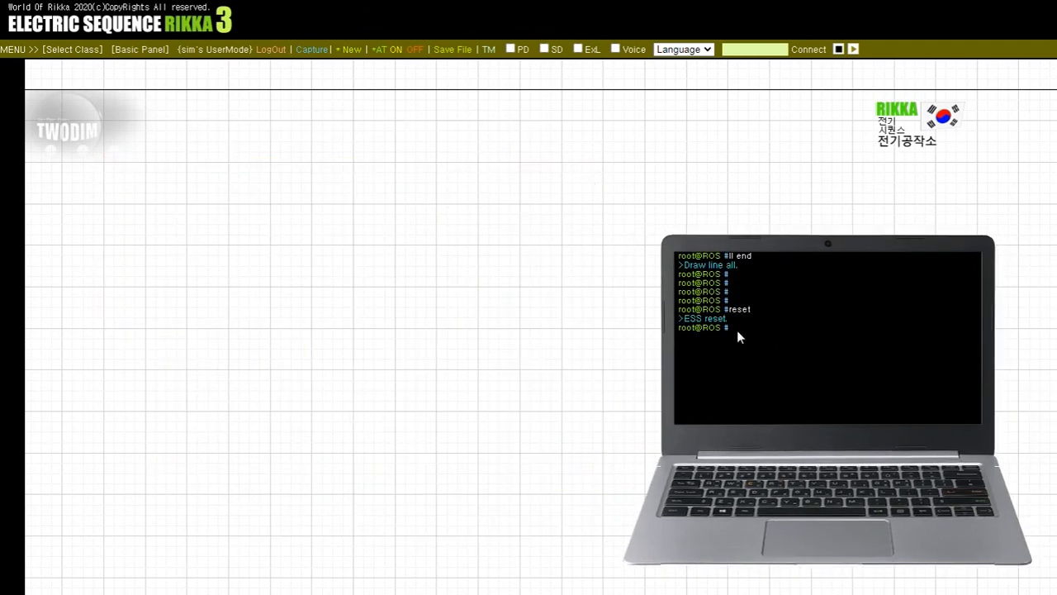
key(Return)
key(Return)
key(Return)
- List the sequence contents matching "sa" with ls like sa and load sapipe12
text(lc)
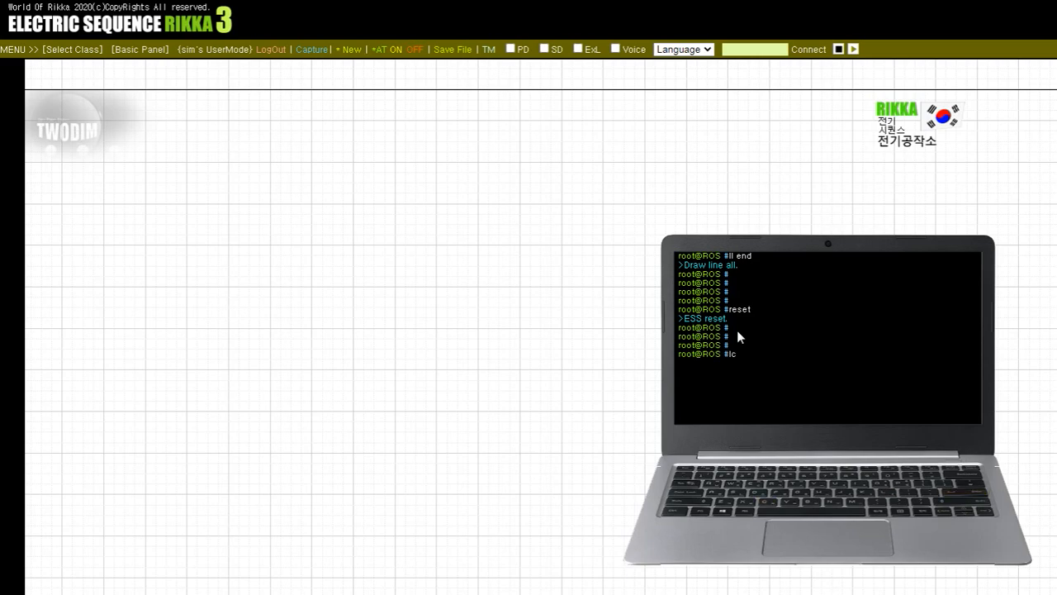
text( sa)
key(Return)
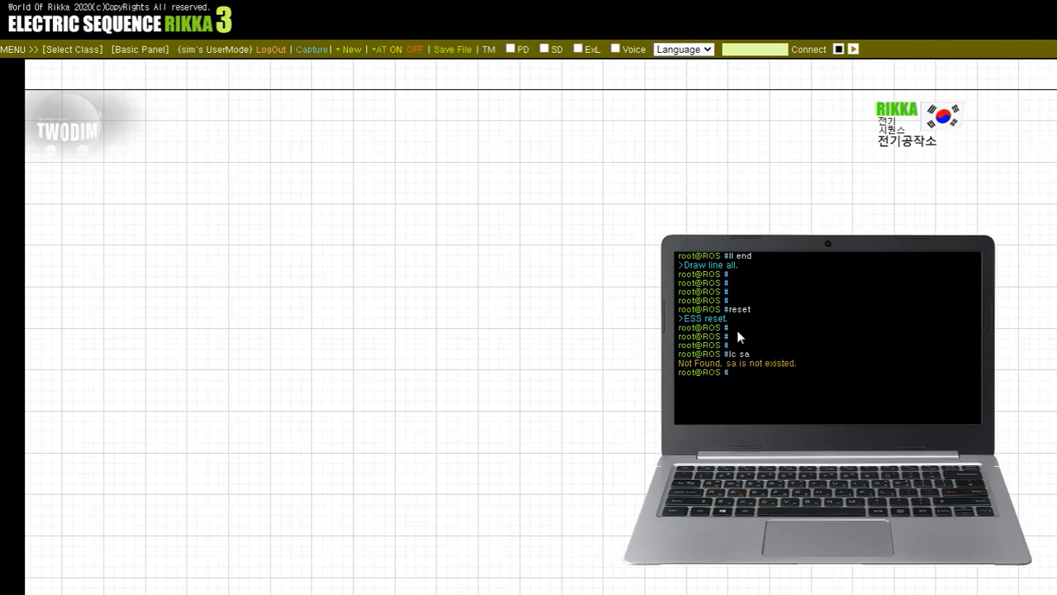
key(Return)
text(ls like sa)
key(Return)
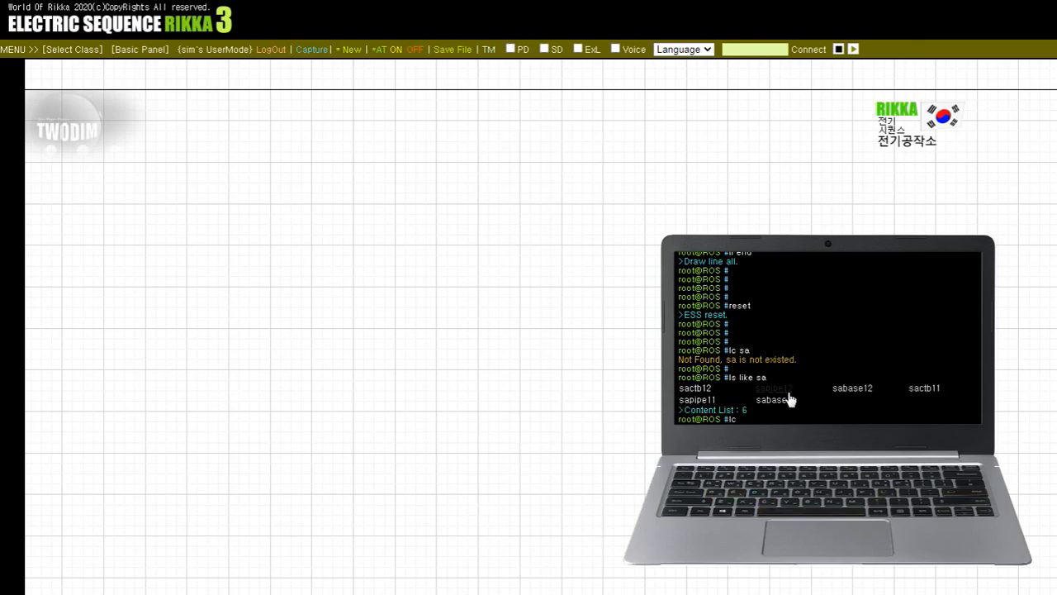
key(Return)
key(Return)
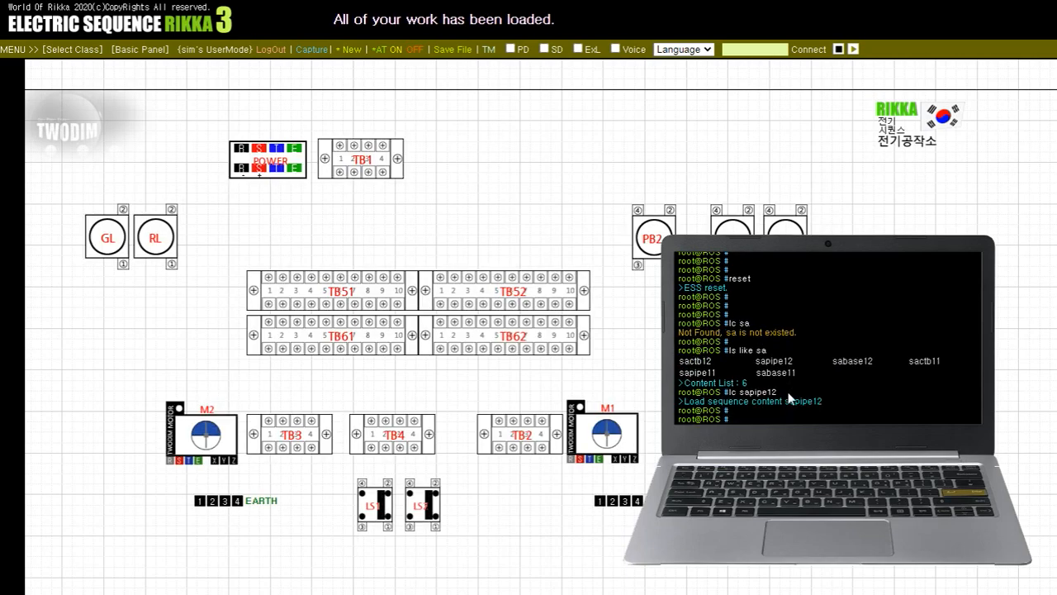
- Refresh the loaded sapipe12 layout with the reload command
key(Return)
text(reaload)
key(Return)
text(rel)
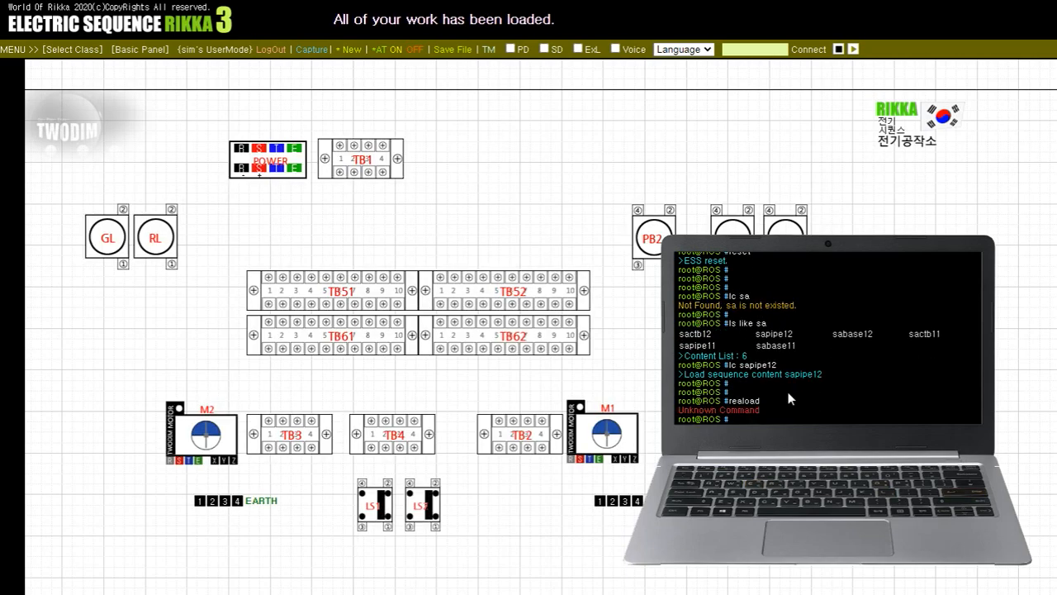
text(oad)
key(Return)
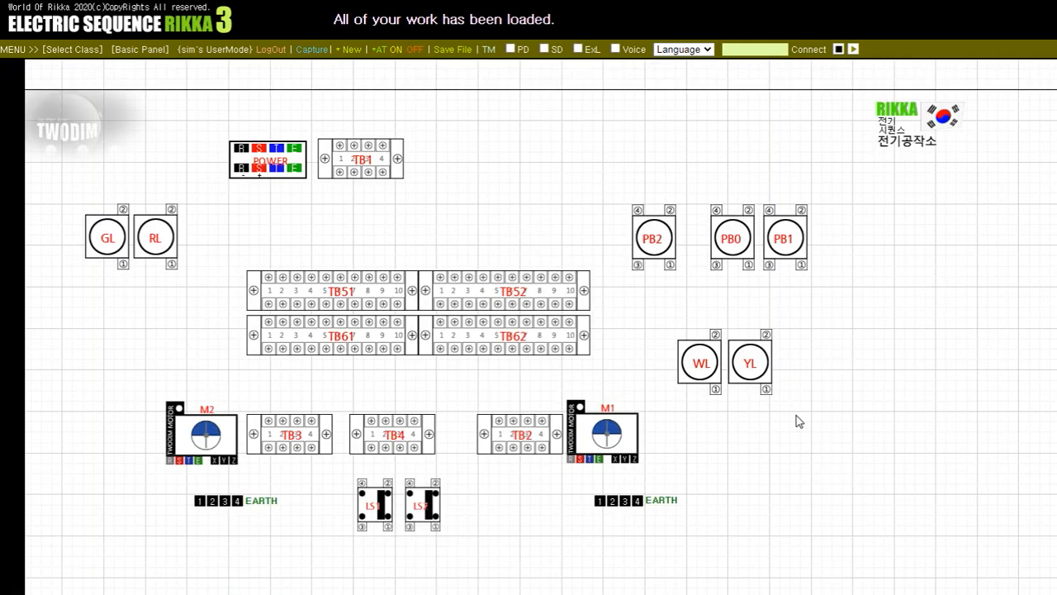
- Reopen the terminal and move it clear of push buttons PB2, PB0 and PB1
double_click(810, 441)
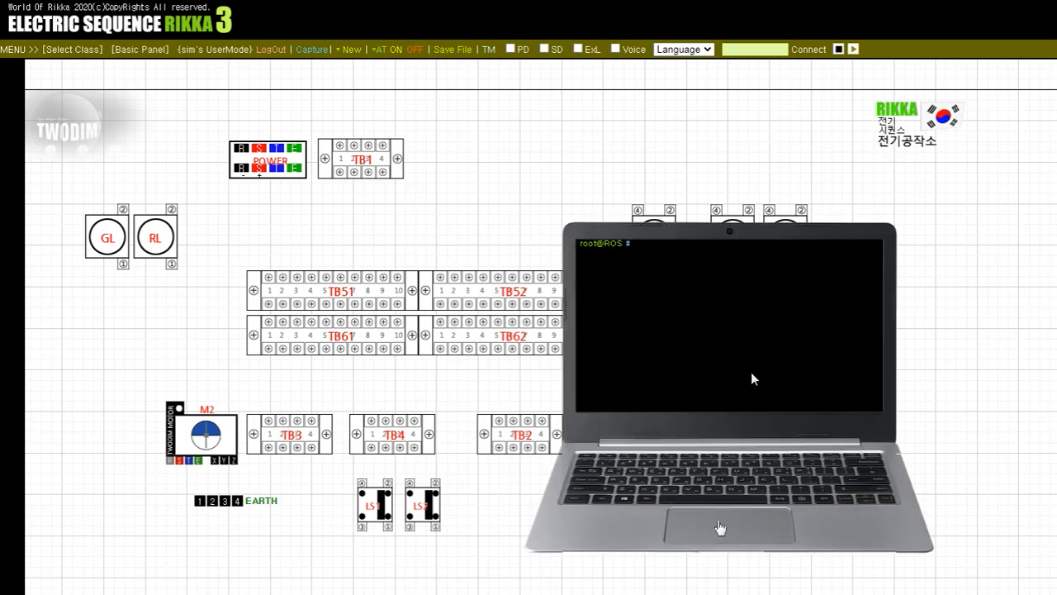
drag(721, 527, 833, 583)
key(Return)
key(Return)
- Start automatic wiring of the sapipe12 layout with dline and ll auto, and hide the terminal with mycom
text(d)
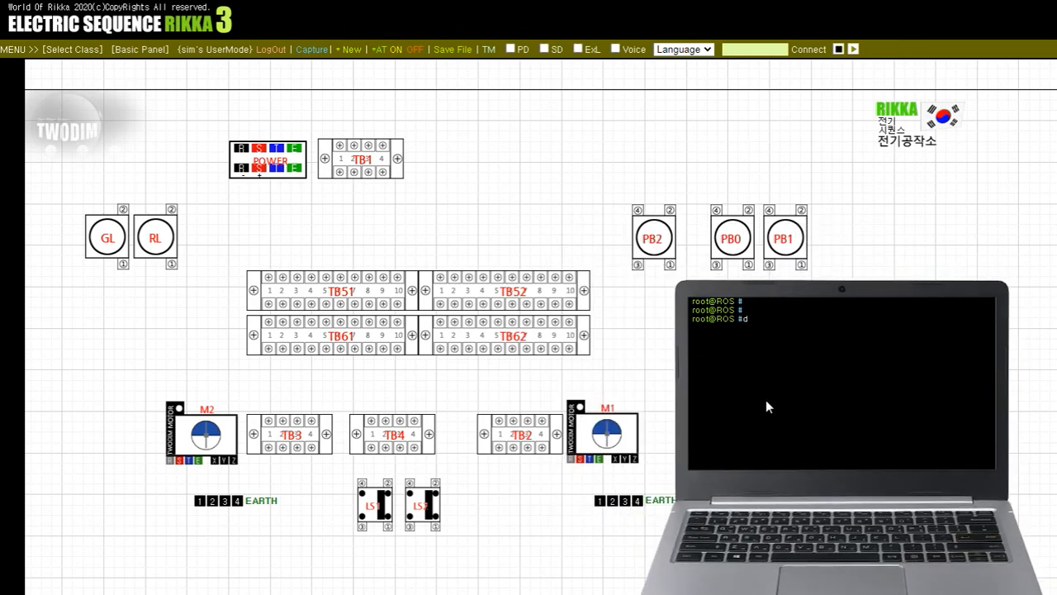
text(line)
key(Return)
text(ll auto)
key(Return)
text(keycom)
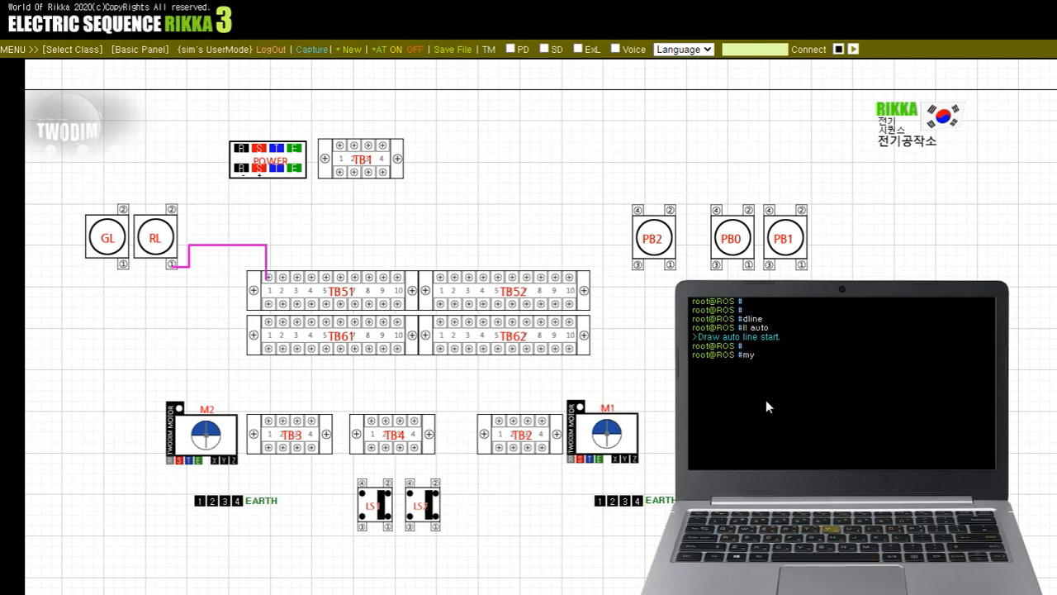
key(Return)
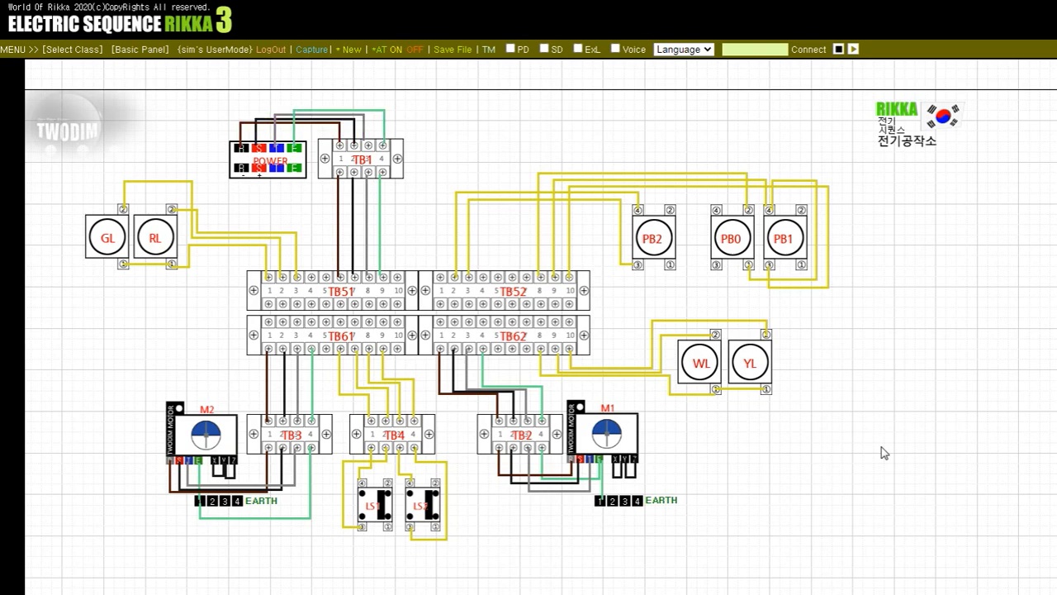
- Reopen the terminal, bring up the tester probes with bt, and hide the terminal with mycom
key(Escape)
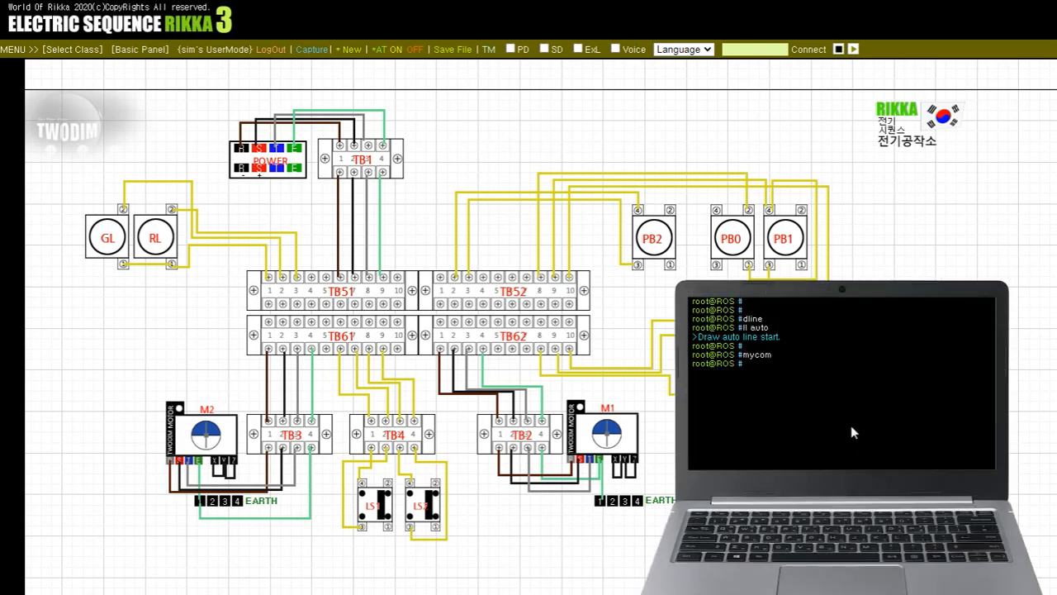
key(Return)
key(Return)
key(Return)
text(bt)
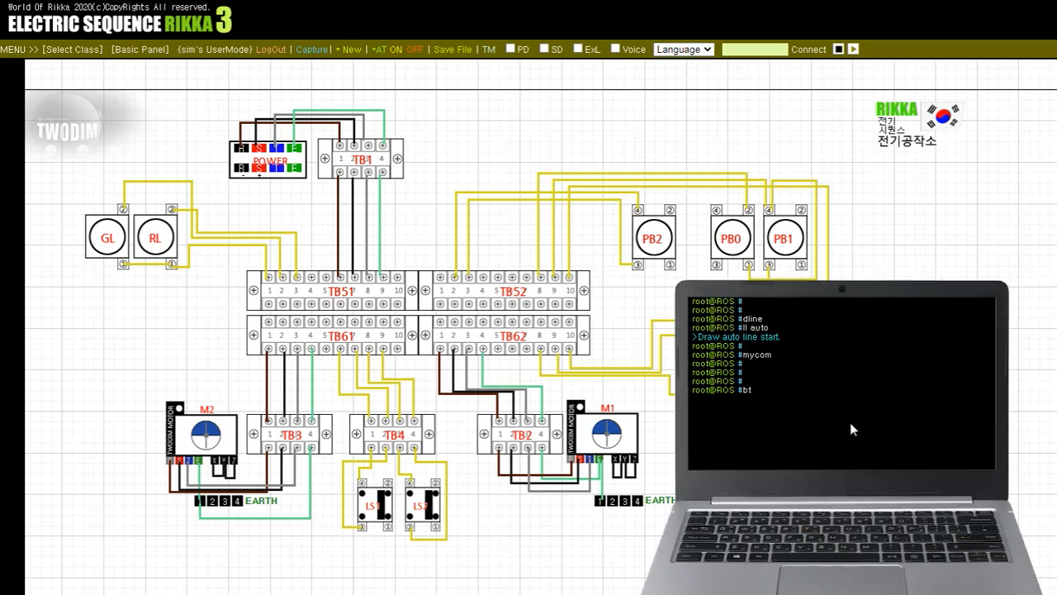
key(Return)
key(Return)
key(Return)
text(mycom)
key(Return)
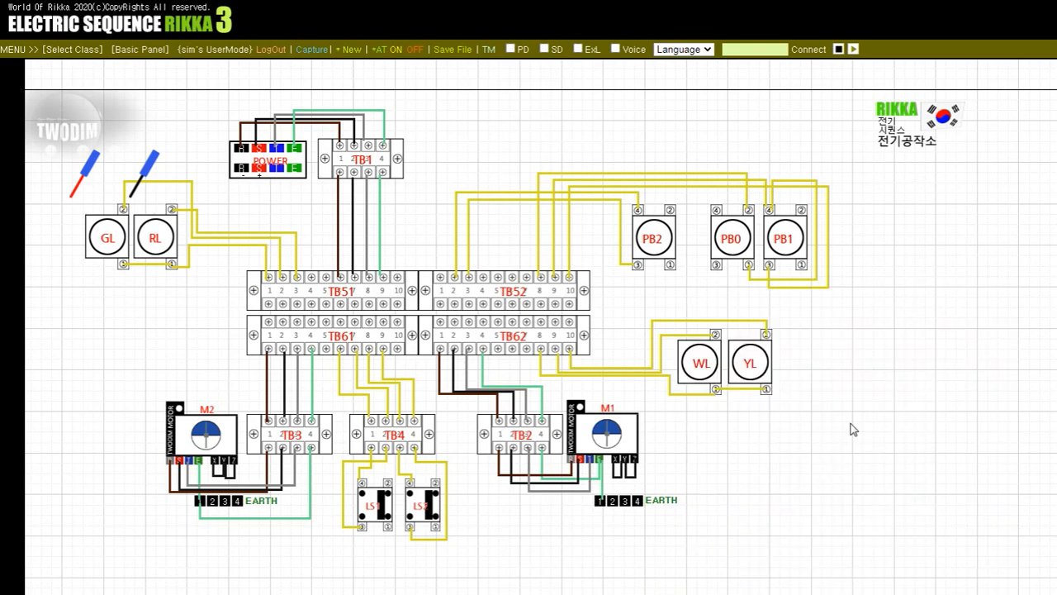
- Probe the GL and RL lamp wiring with black on TB51 terminals 1 and 3 and red on GL 2 and RL 2
drag(136, 190, 270, 284)
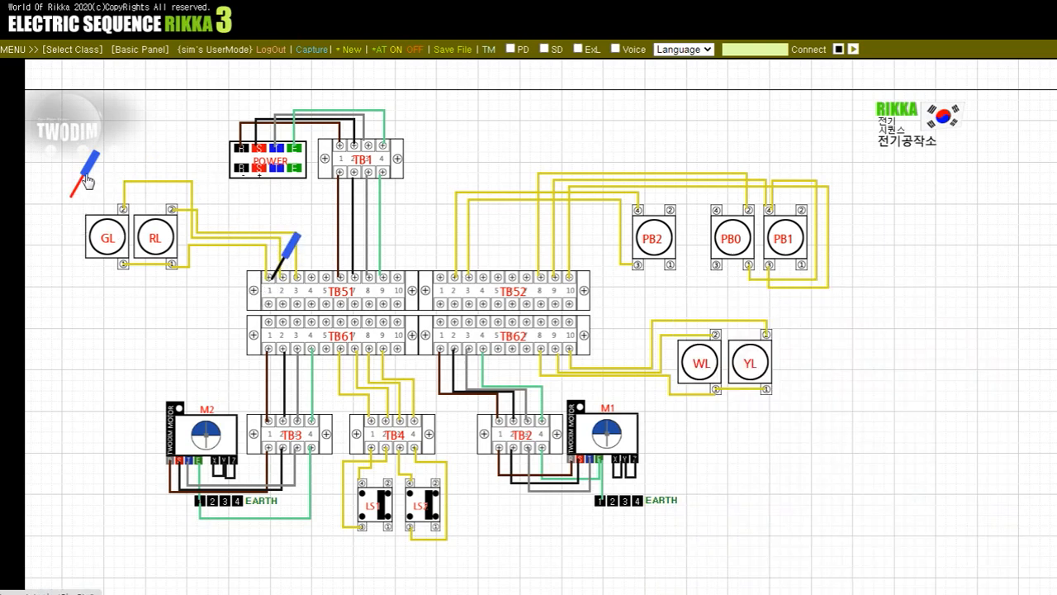
drag(85, 175, 122, 210)
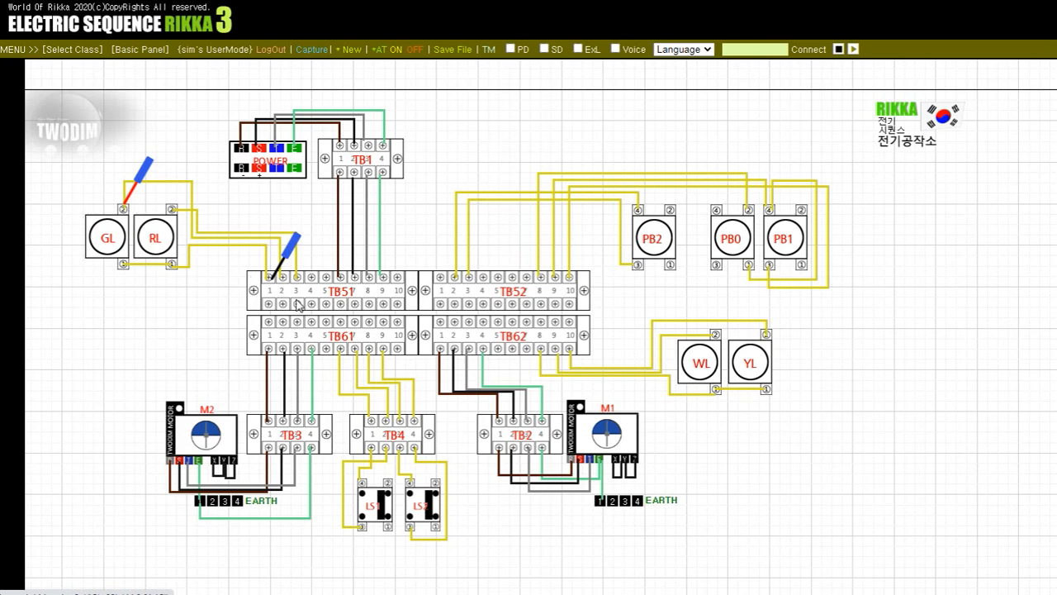
drag(282, 275, 299, 288)
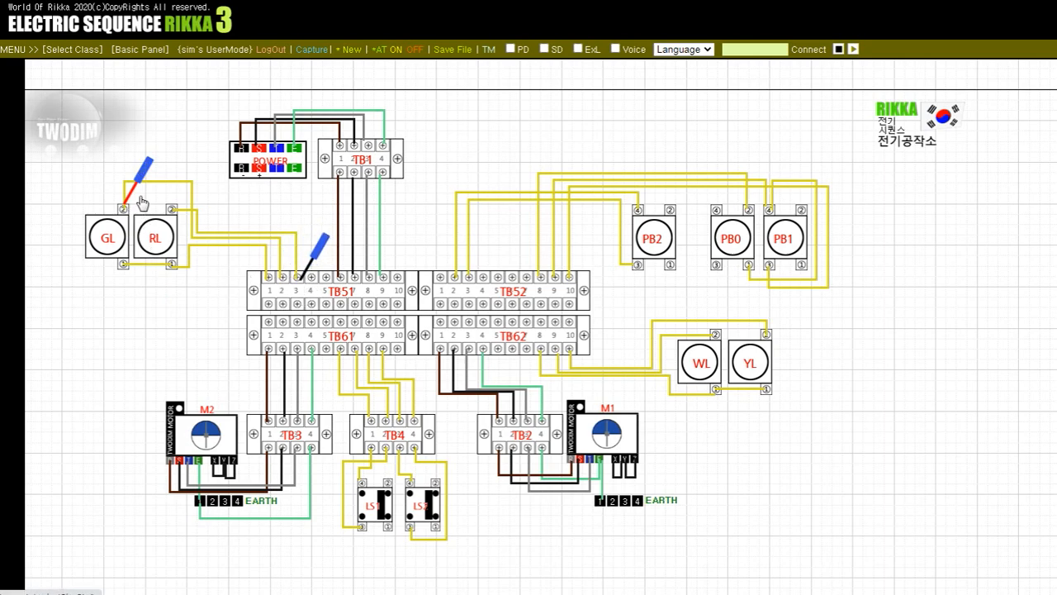
drag(124, 213, 173, 215)
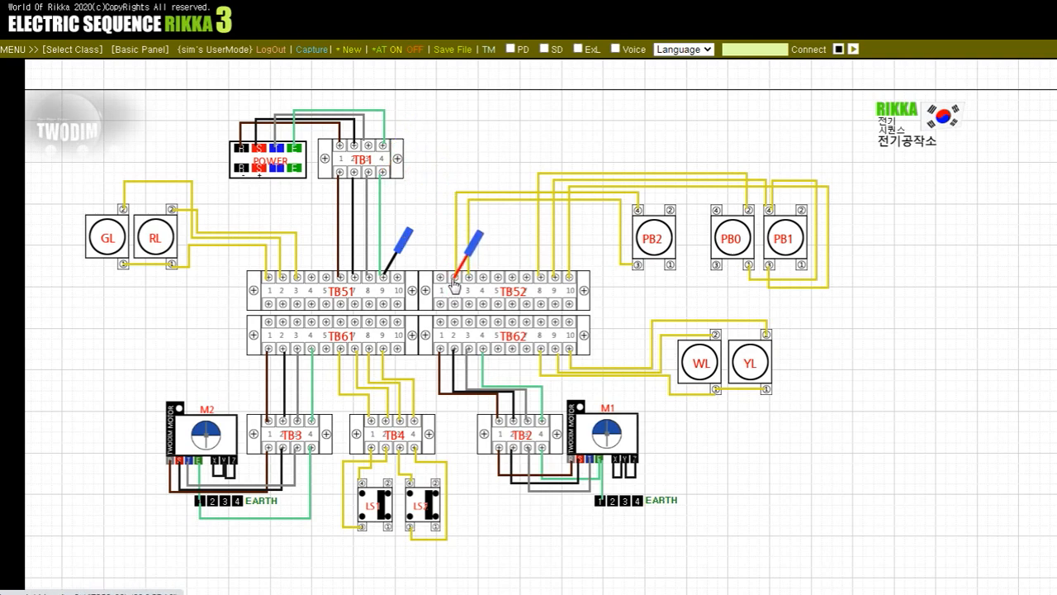
- Probe the push-button wiring with red on TB52 terminals 8 and 9 and black on PB2 3, PB0 3 and PB1 3
click(398, 260)
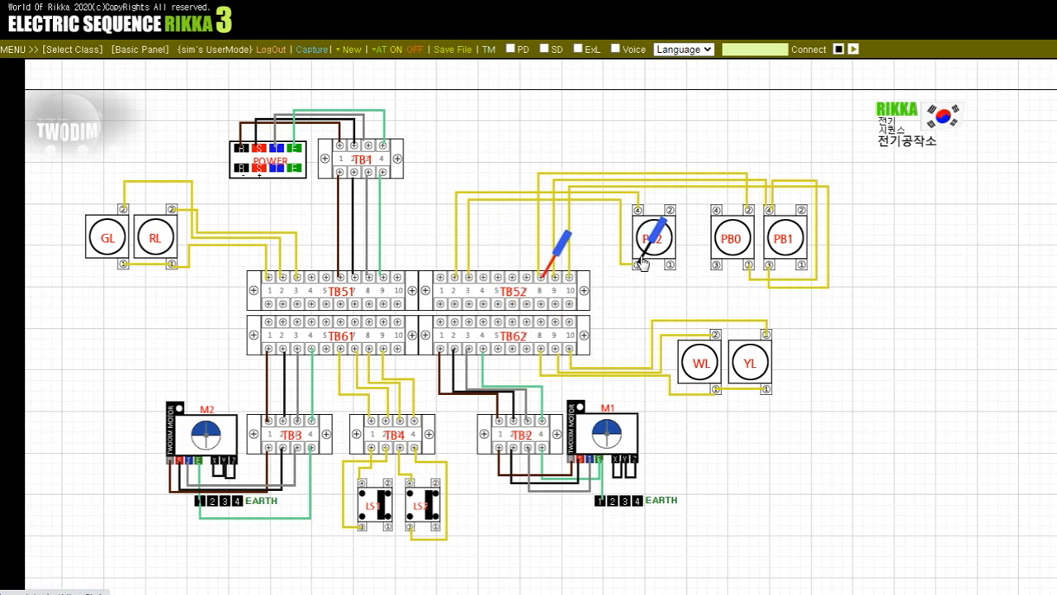
drag(640, 263, 747, 271)
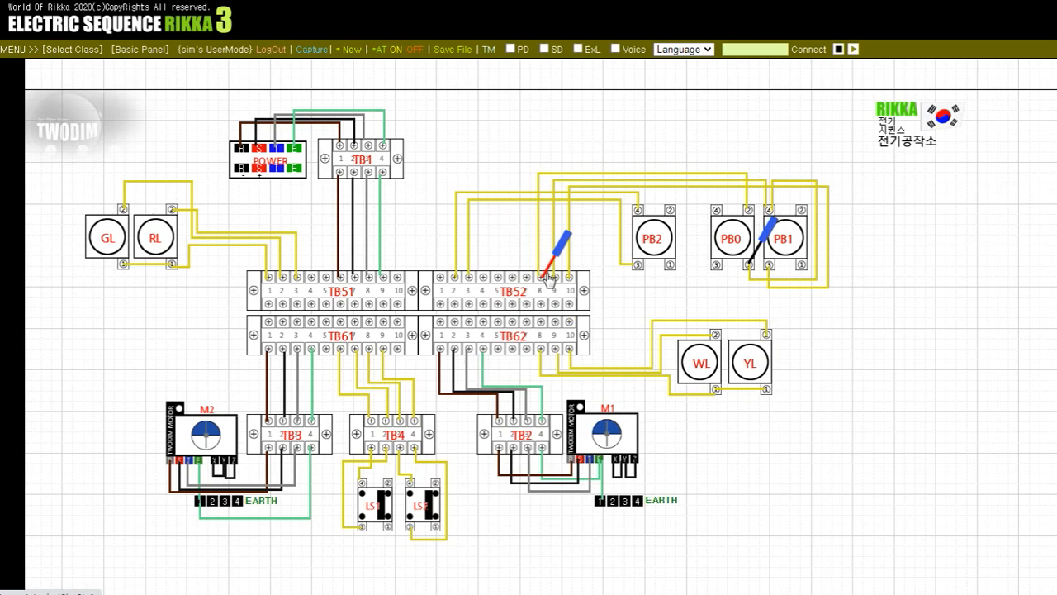
drag(543, 283, 555, 284)
mouse_move(752, 271)
mouse_down()
mouse_move(761, 302)
mouse_move(820, 310)
mouse_move(821, 193)
mouse_move(775, 207)
mouse_move(771, 217)
mouse_move(806, 235)
mouse_move(766, 279)
mouse_move(769, 266)
mouse_up()
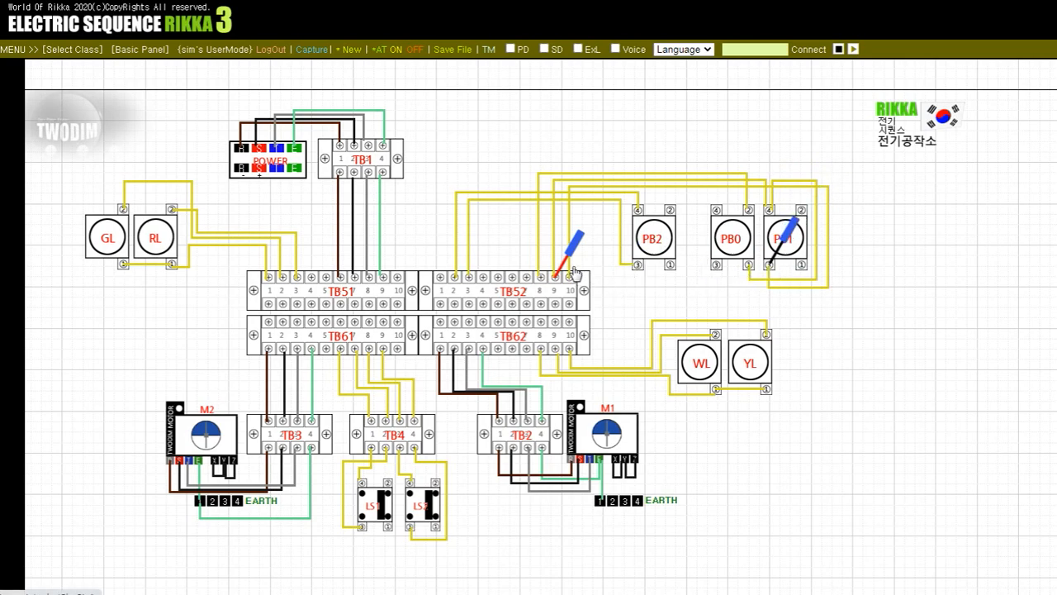
- Probe the M2 motor wiring with red on TB61 terminals 1 and 3 and black on TB3 terminals 2 and 4
drag(574, 271, 273, 345)
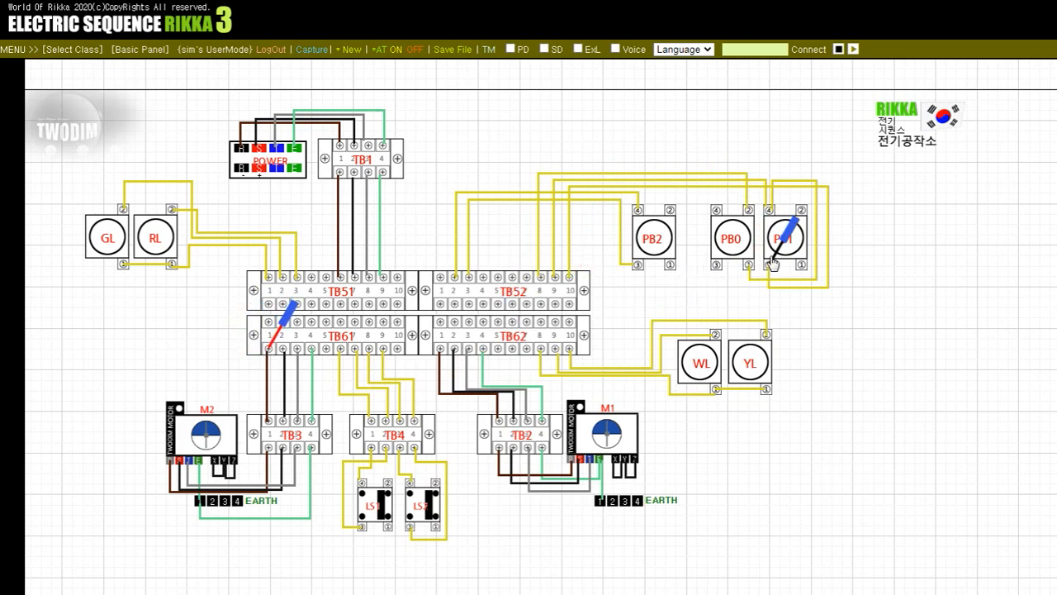
drag(772, 262, 285, 419)
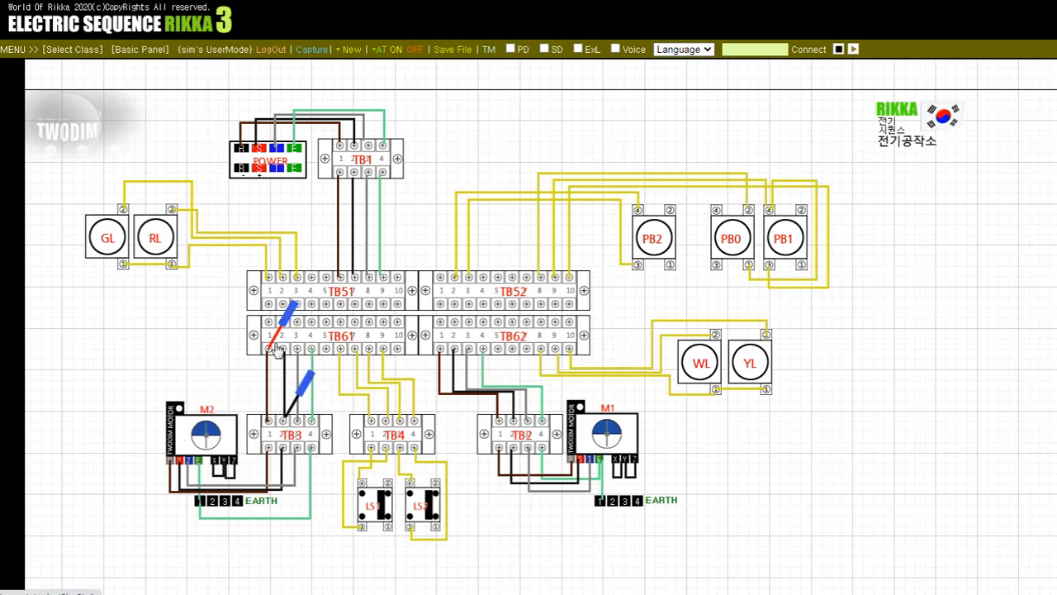
drag(279, 350, 298, 350)
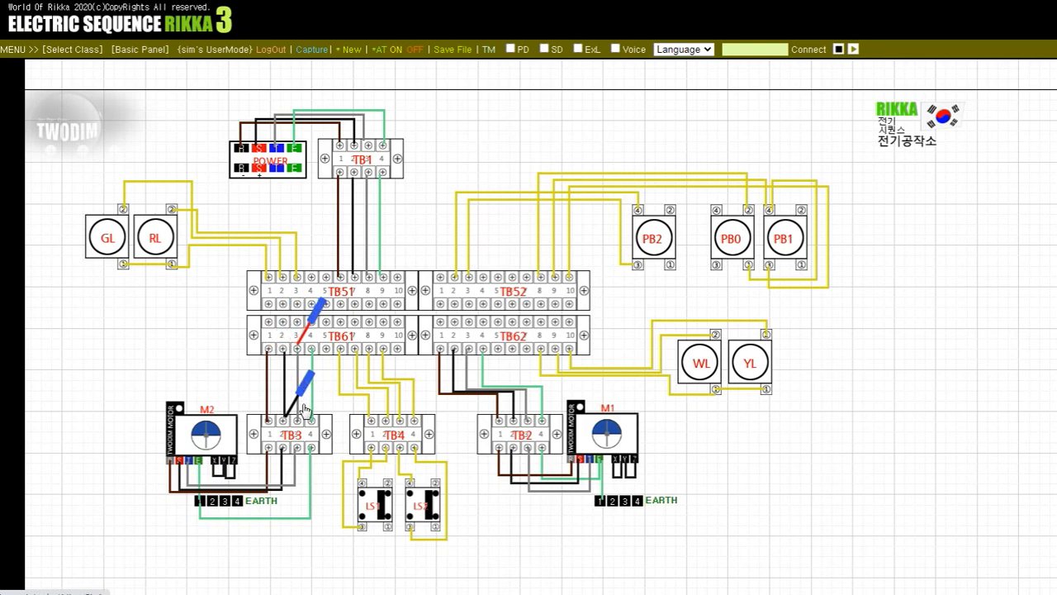
mouse_move(304, 408)
mouse_down()
mouse_move(302, 424)
mouse_move(311, 418)
mouse_up()
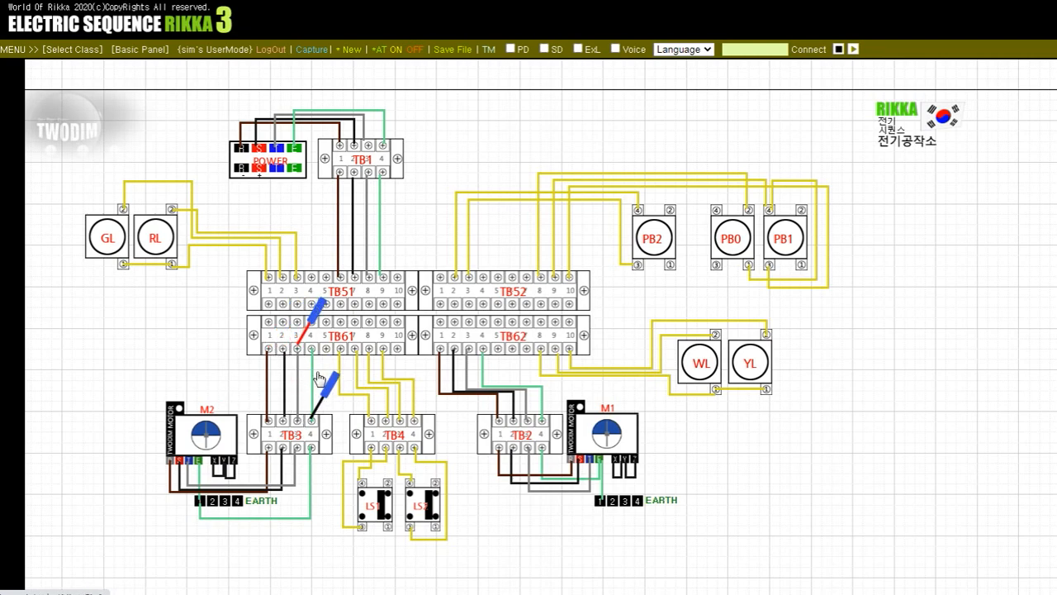
- Probe the limit-switch wiring with red on TB61 terminals 6 and 8 and black on TB4 terminals 2 and 4
drag(312, 348, 342, 353)
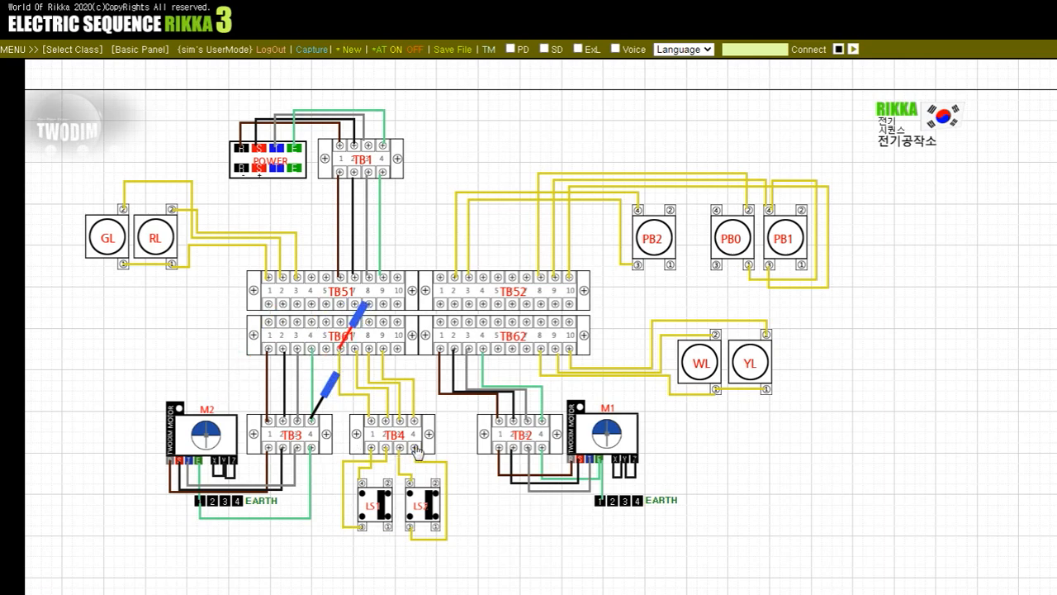
drag(323, 432, 386, 423)
drag(343, 351, 370, 350)
drag(390, 420, 411, 427)
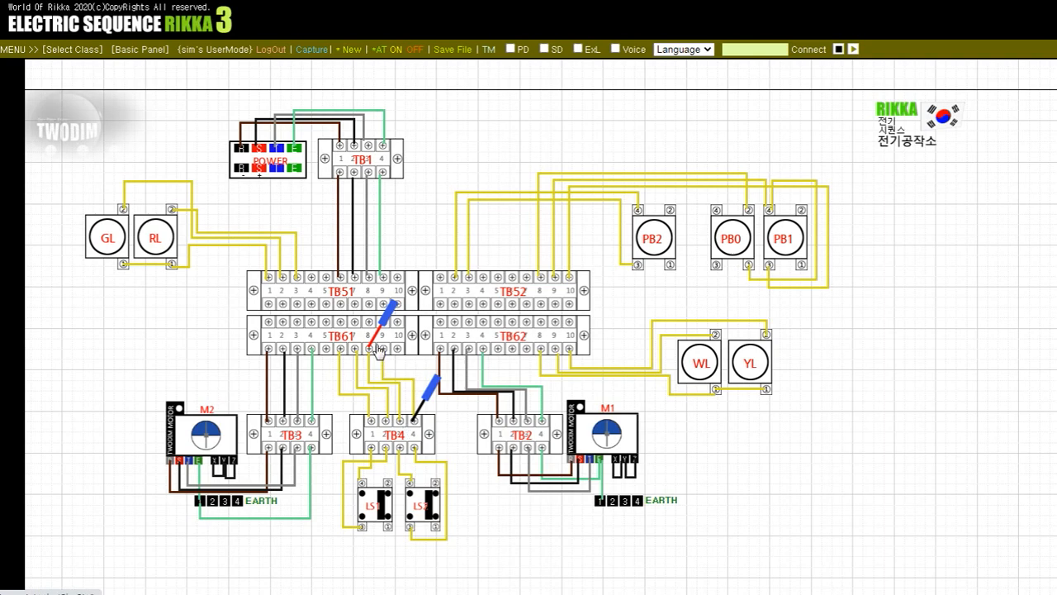
- Probe the M1 motor wiring with red on TB62 terminals 1 and 3 and black on TB2 terminals 2 and 4
drag(379, 350, 441, 357)
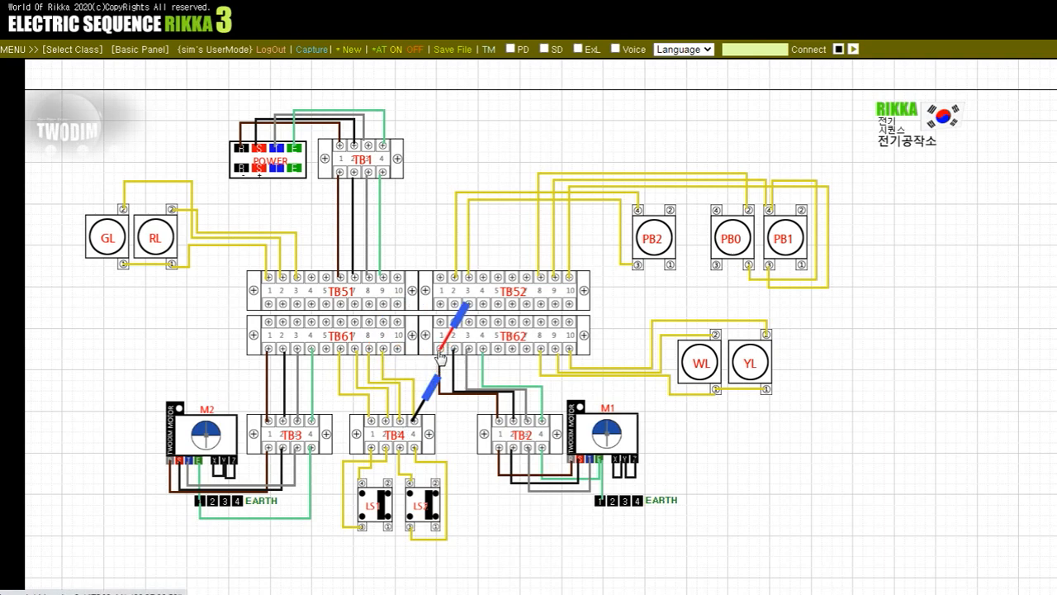
drag(425, 405, 514, 425)
drag(451, 354, 468, 348)
drag(515, 420, 541, 426)
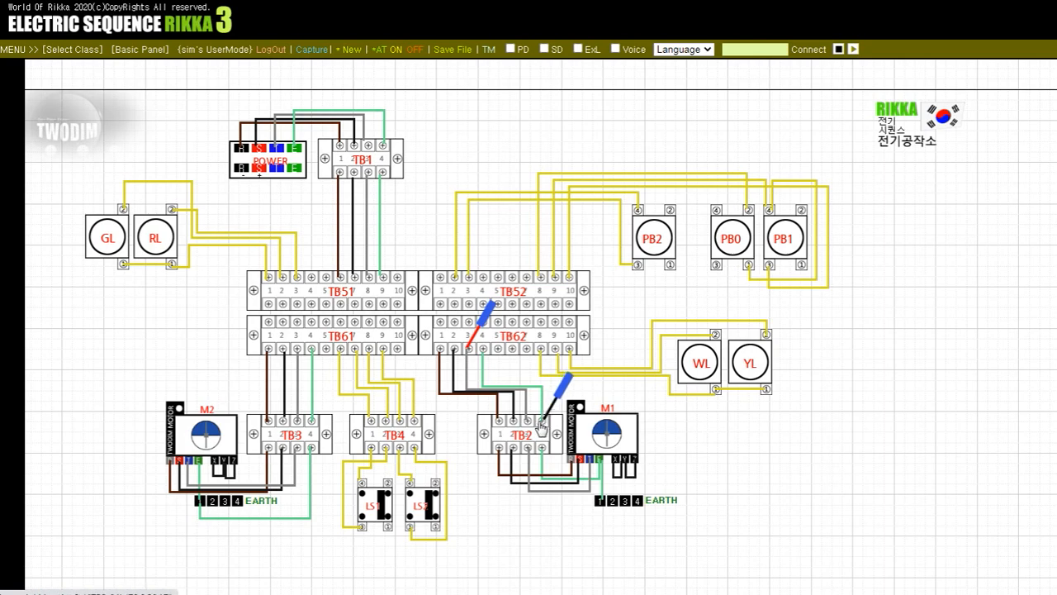
- Probe the lamp wiring with red on TB62 terminals 8 and 10 and black on WL 2 and the WL–YL link
drag(469, 348, 556, 355)
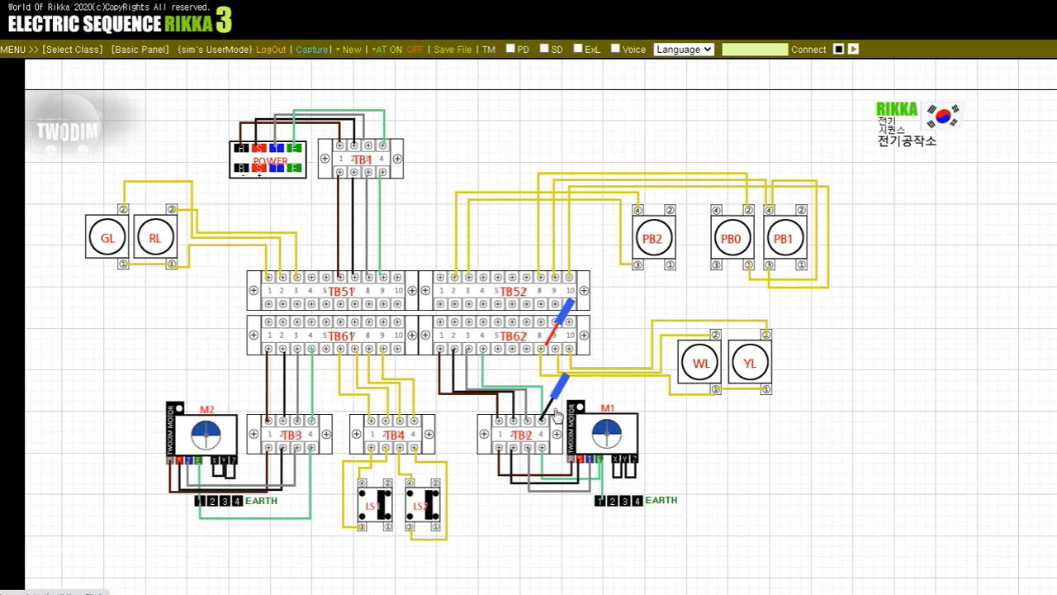
drag(556, 415, 715, 335)
drag(555, 339, 572, 339)
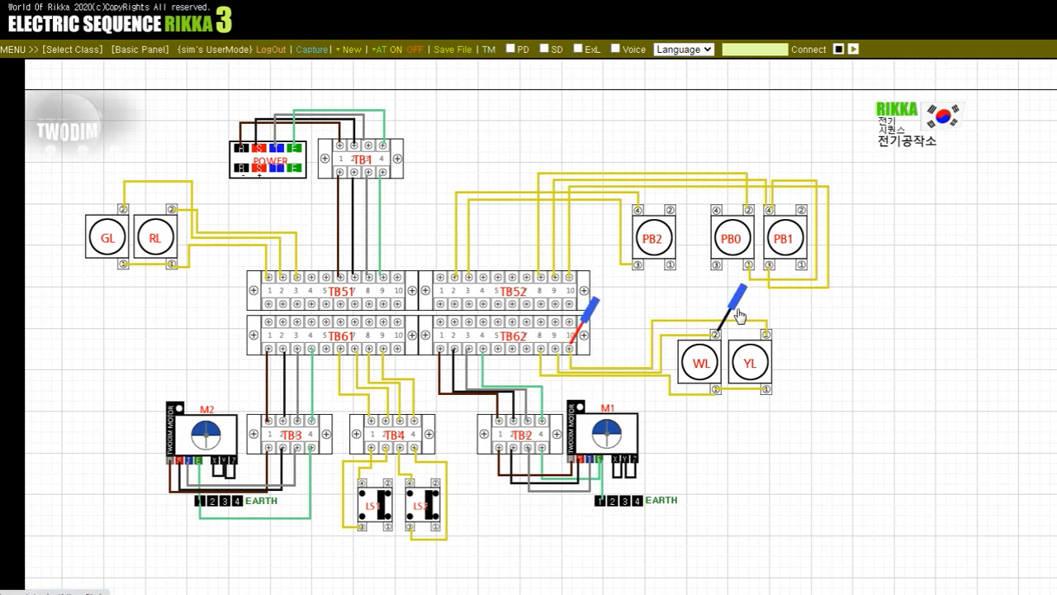
drag(740, 317, 752, 371)
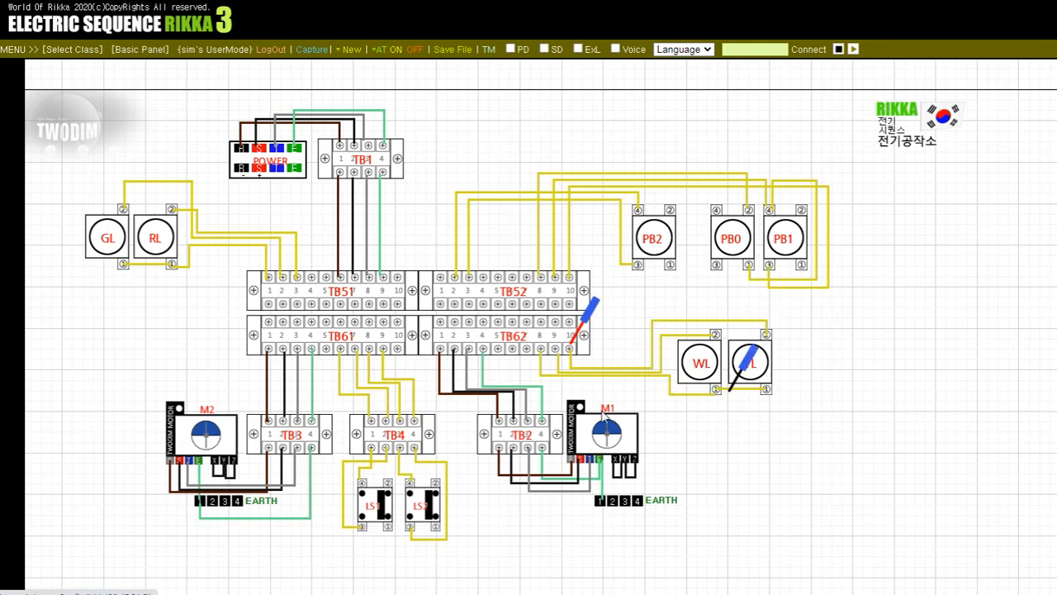
- Probe the wiring between TB3 and motor M2 with black on TB3's lower terminals 1 and 3 and red on the motor terminals
drag(605, 419, 266, 454)
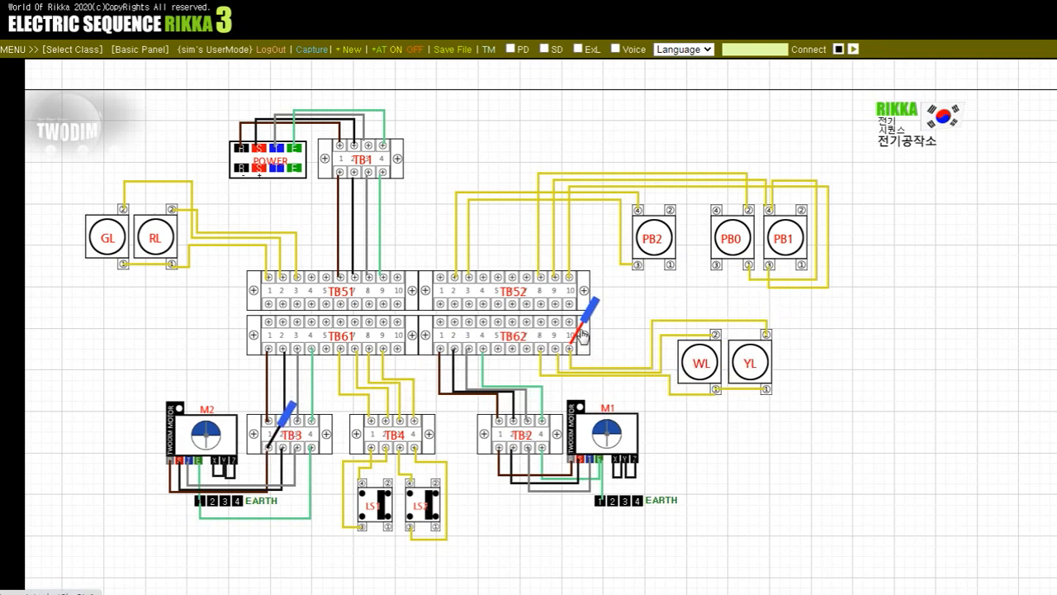
drag(583, 335, 183, 467)
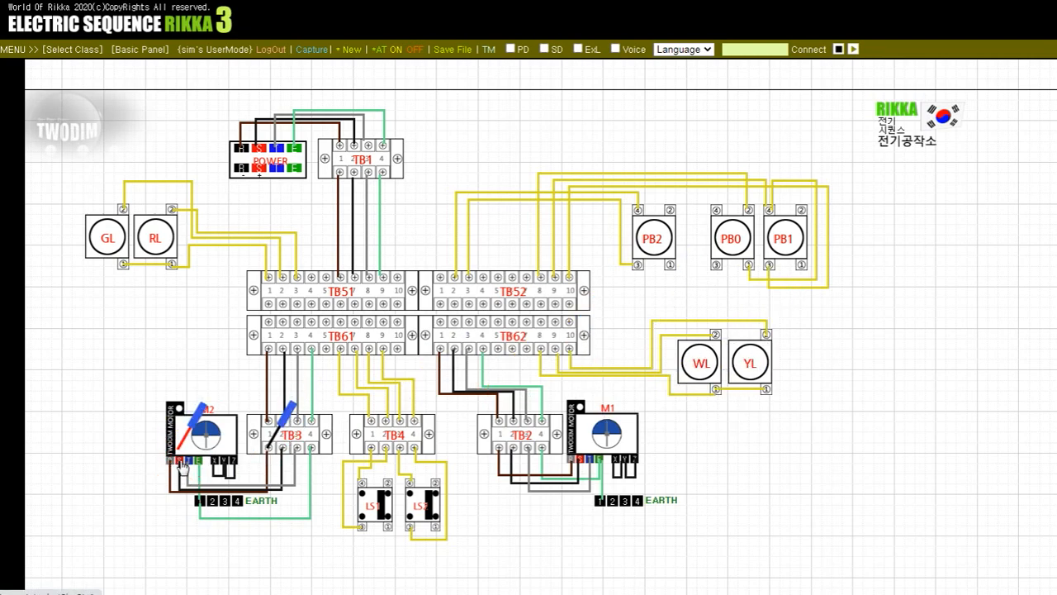
drag(282, 443, 295, 453)
drag(189, 453, 199, 467)
- Probe the wiring between TB2 and motor M1 with red on TB2 terminals 4, 1 and 3 and black on the motor terminals
drag(310, 446, 618, 463)
drag(284, 451, 544, 425)
drag(641, 453, 634, 467)
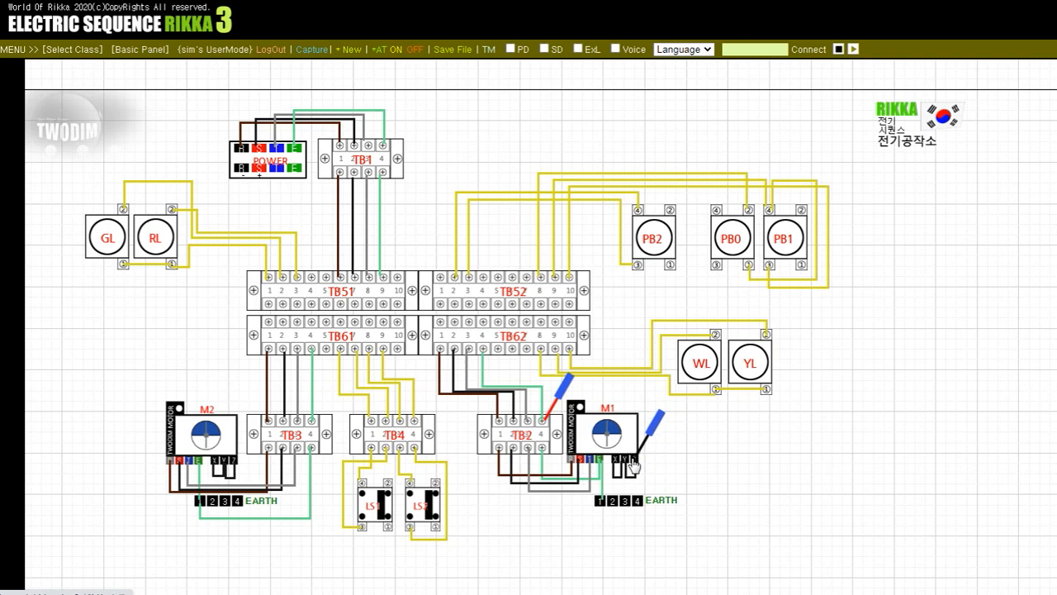
drag(552, 421, 498, 457)
drag(640, 451, 586, 467)
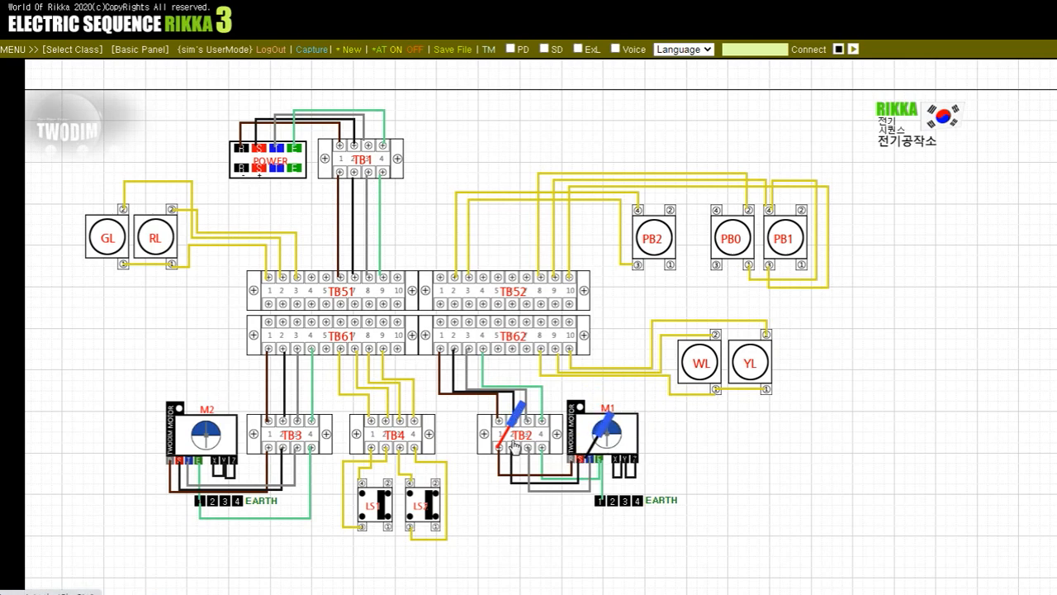
drag(515, 446, 529, 453)
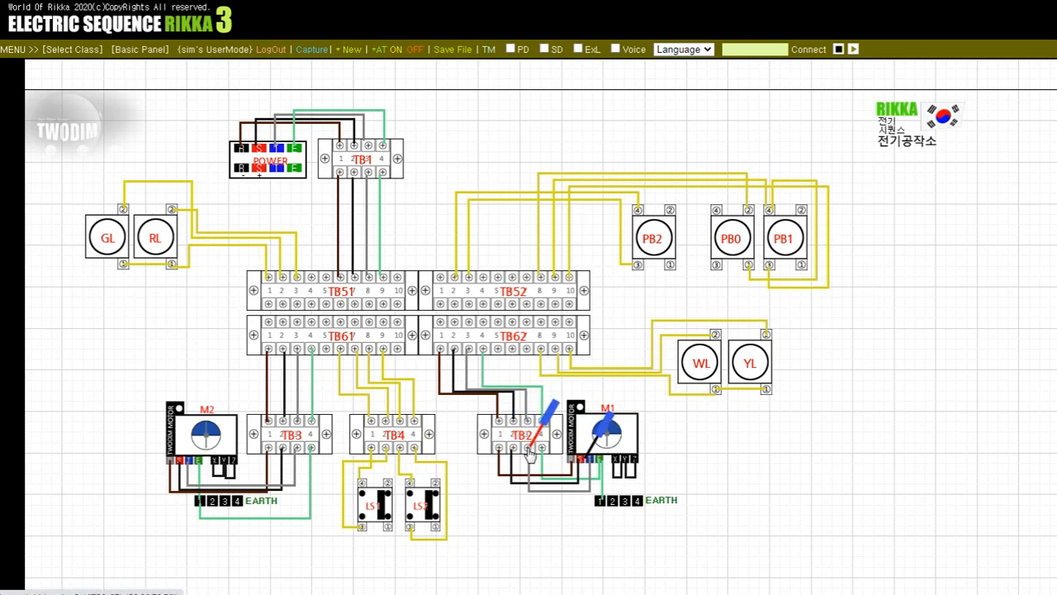
click(591, 460)
drag(589, 466, 597, 468)
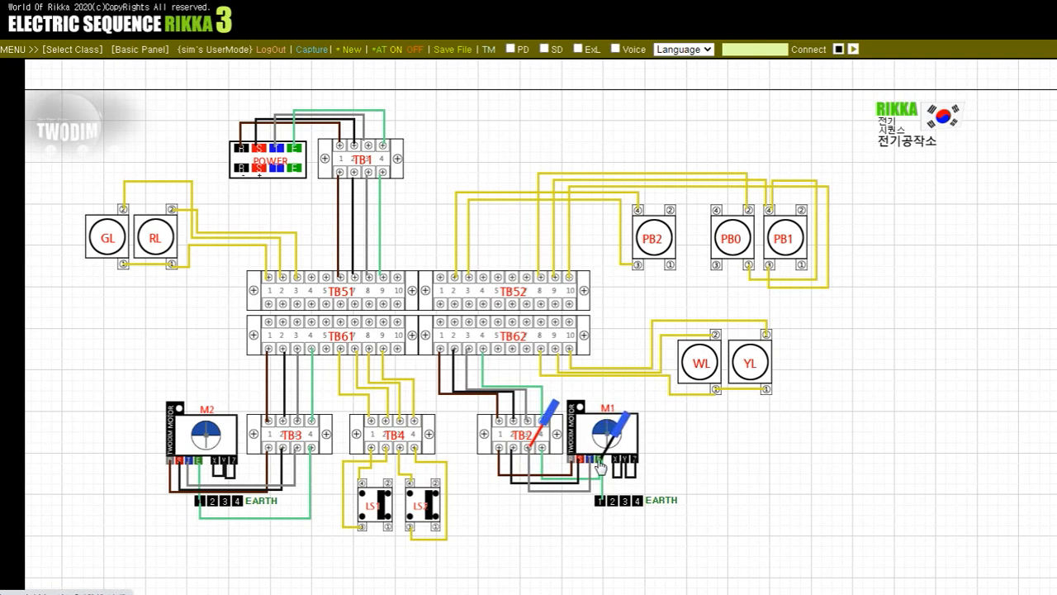
- Probe the limit-switch wiring with red on TB4's lower terminals 1 and 3 and black on LS1 3 and LS2 3, then move red to TB51 9
drag(544, 444, 600, 507)
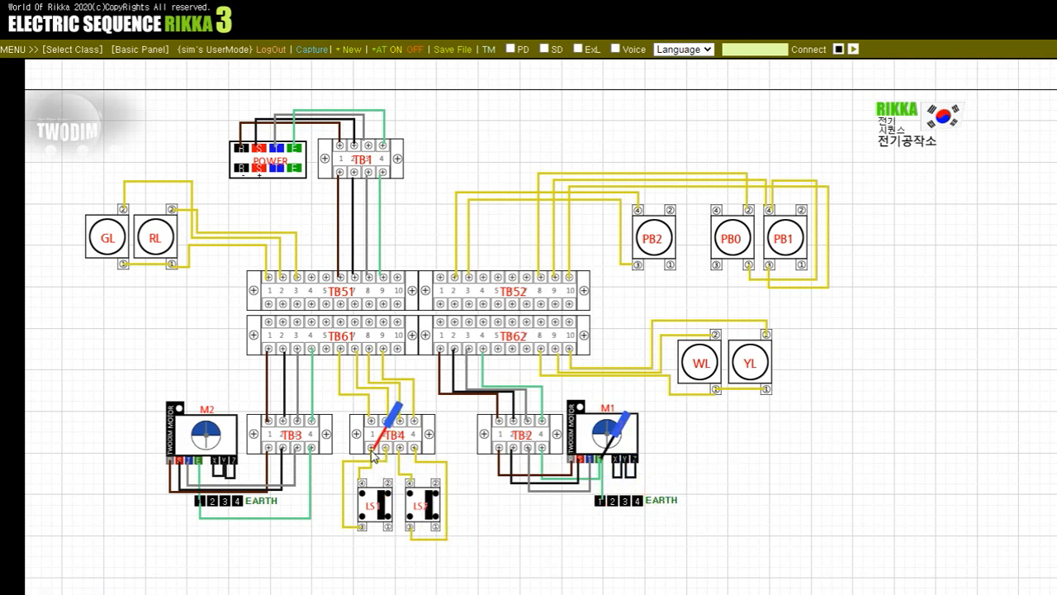
drag(601, 462, 362, 486)
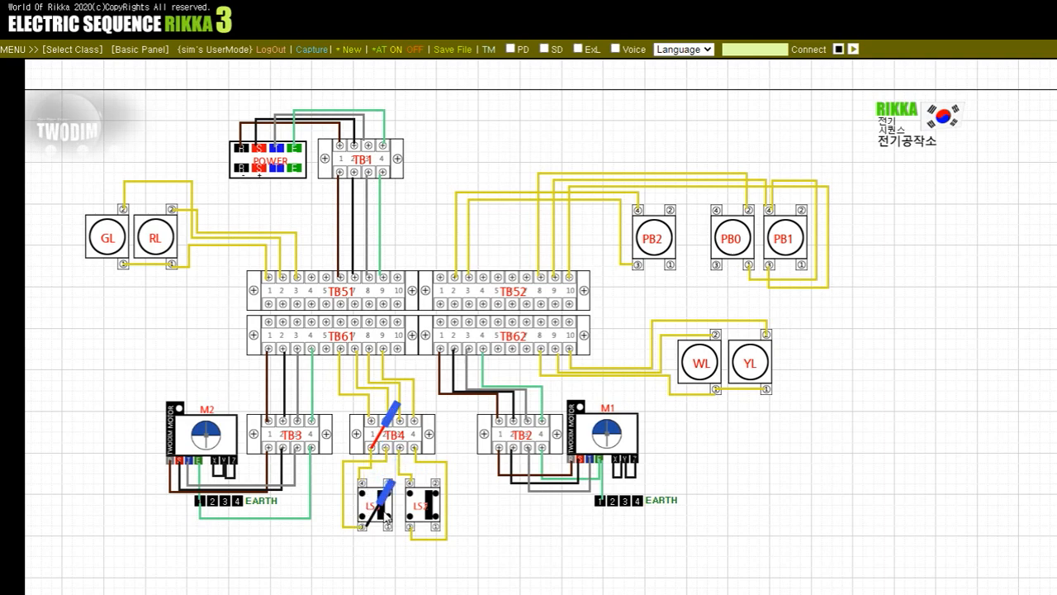
drag(381, 445, 400, 448)
drag(374, 507, 412, 526)
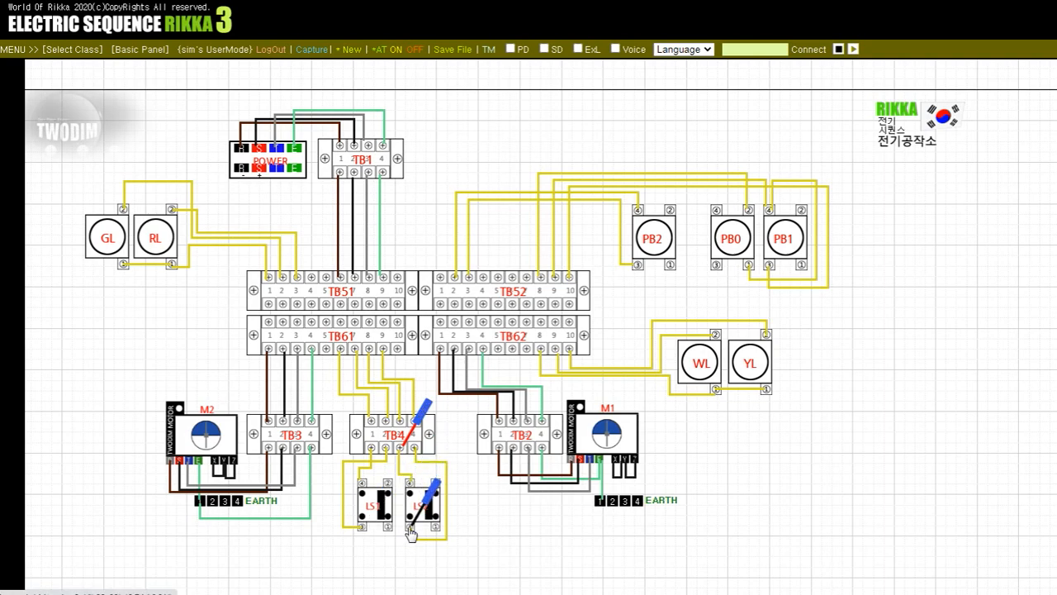
drag(419, 438, 1050, 327)
drag(673, 389, 386, 310)
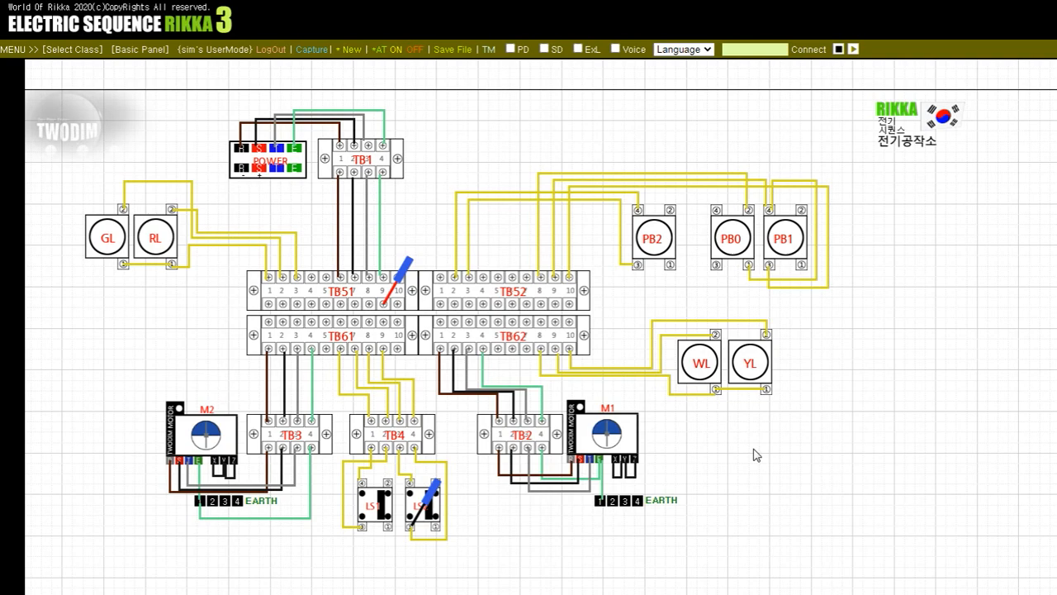
- Put the tester probes away with the terminal command bt and enter reset to clear the board
key(Return)
text(bt)
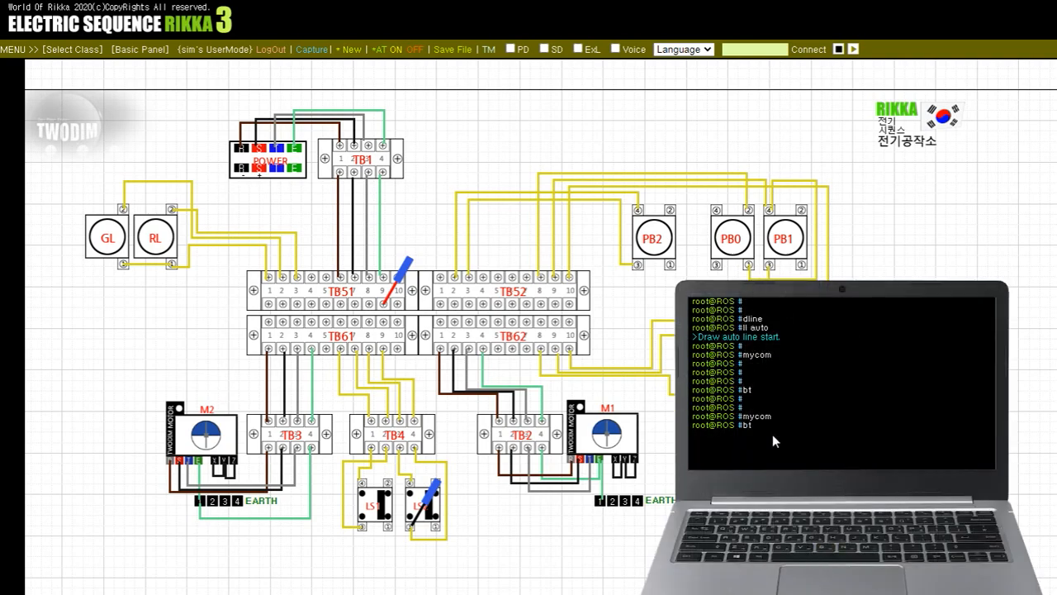
key(Return)
key(Return)
key(Return)
key(Return)
text(reset)
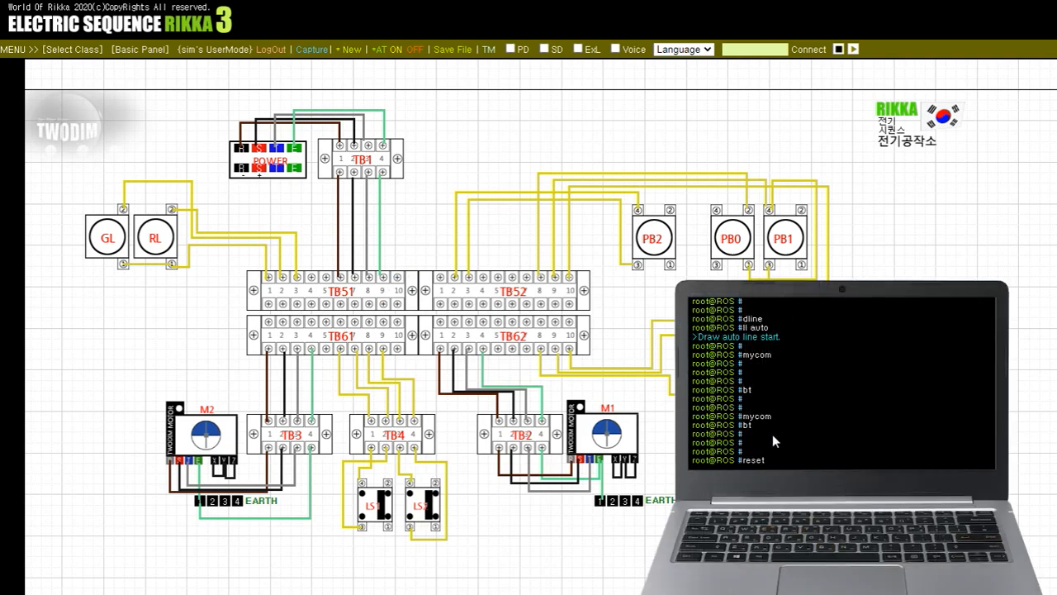
- Load the saved layout and draw all its wiring at once with the command ll end, uncovering the diagram
text(load)
key(Return)
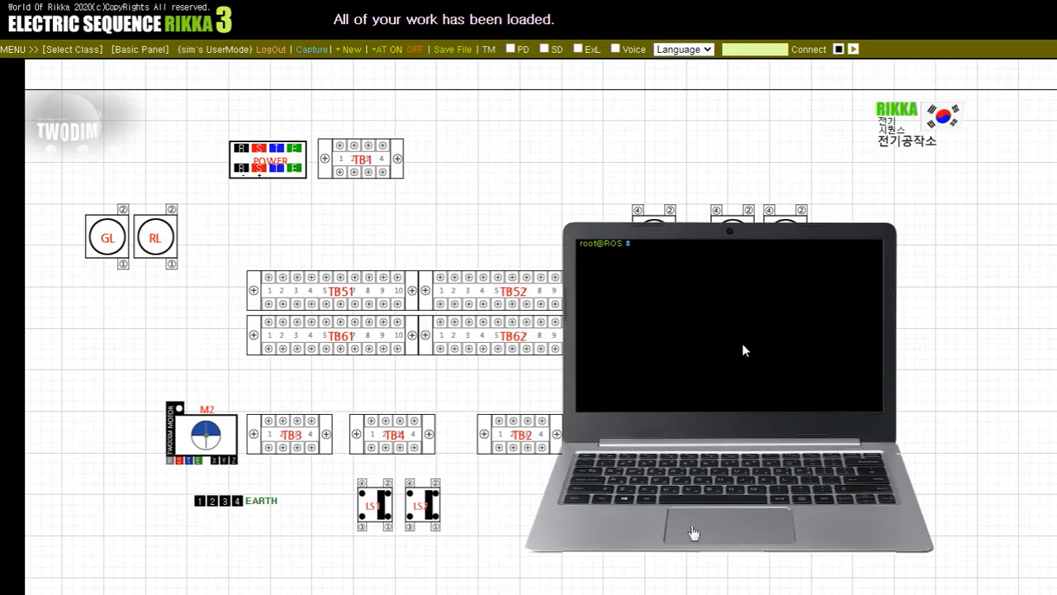
key(Return)
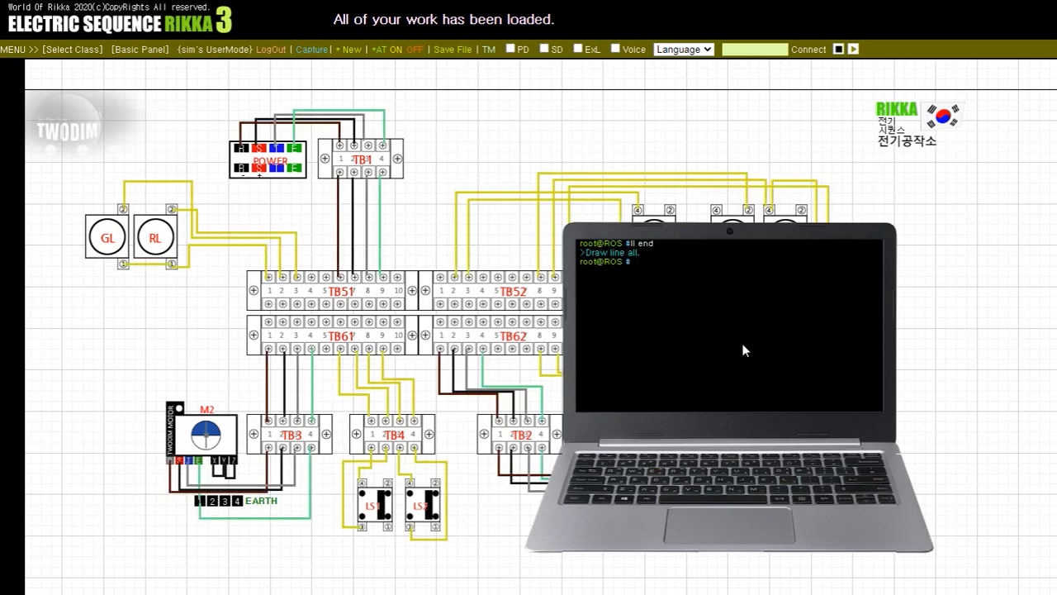
click(701, 531)
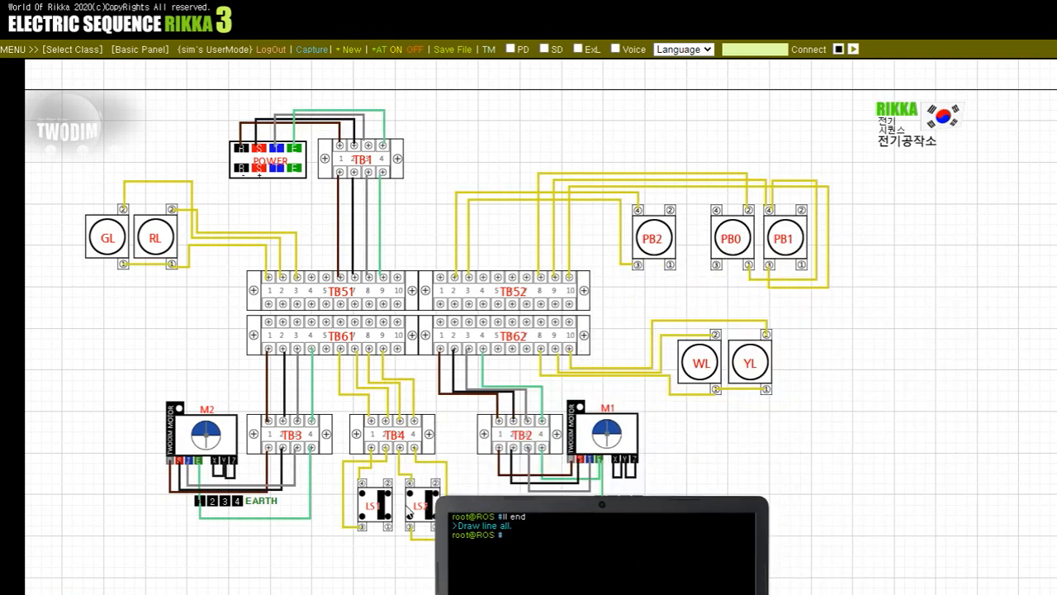
- Bring the terminal back into view and clear the whole board with the reset command
drag(483, 529, 473, 237)
key(Return)
key(Return)
text(reset)
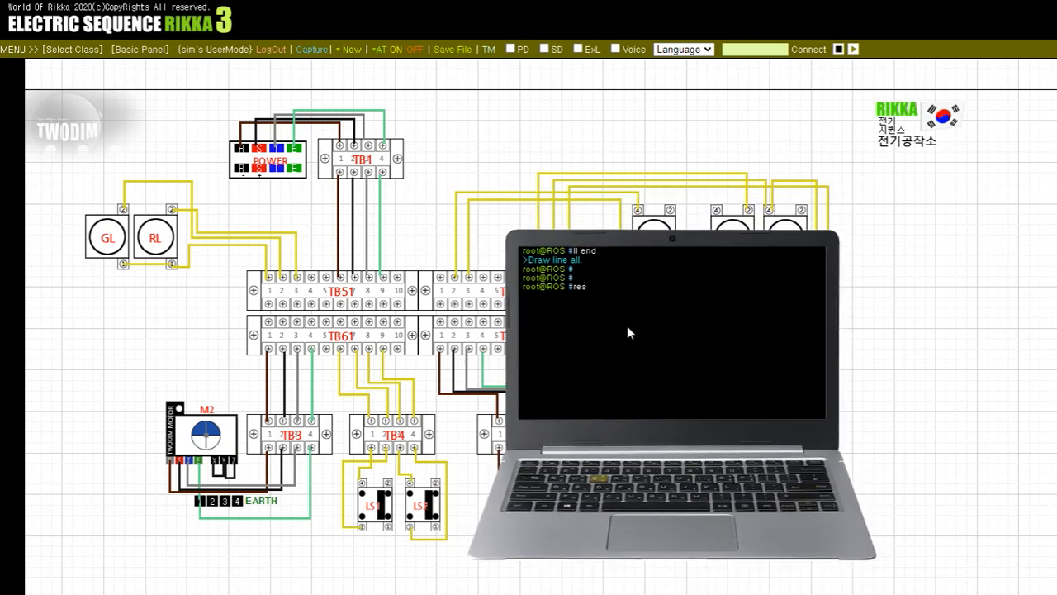
key(Return)
key(Return)
key(Return)
key(Return)
- Log out of the root session with the logout command and close the terminal laptop
text(logout)
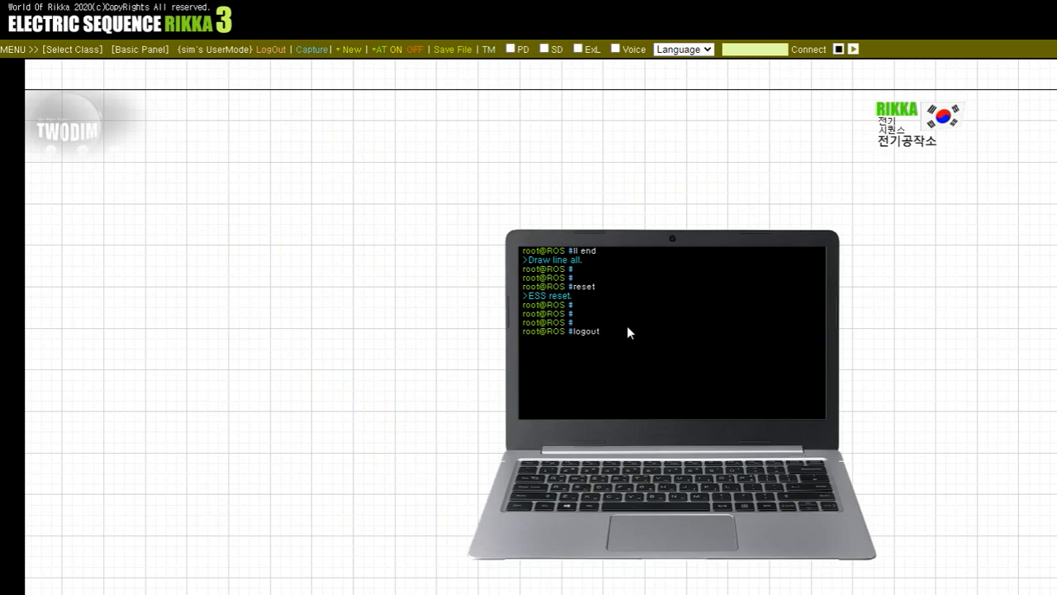
key(Return)
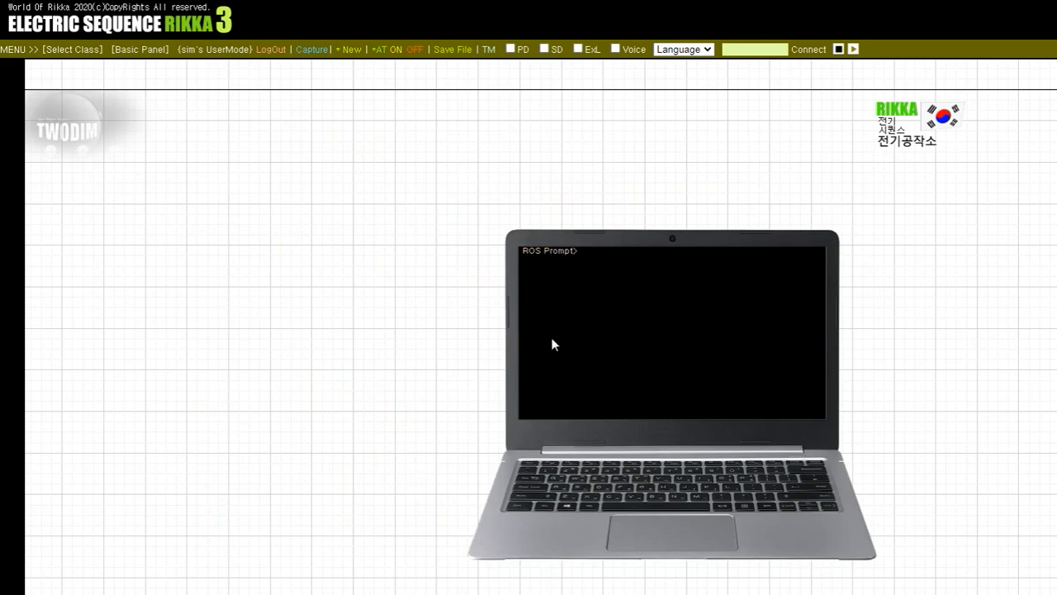
click(645, 535)
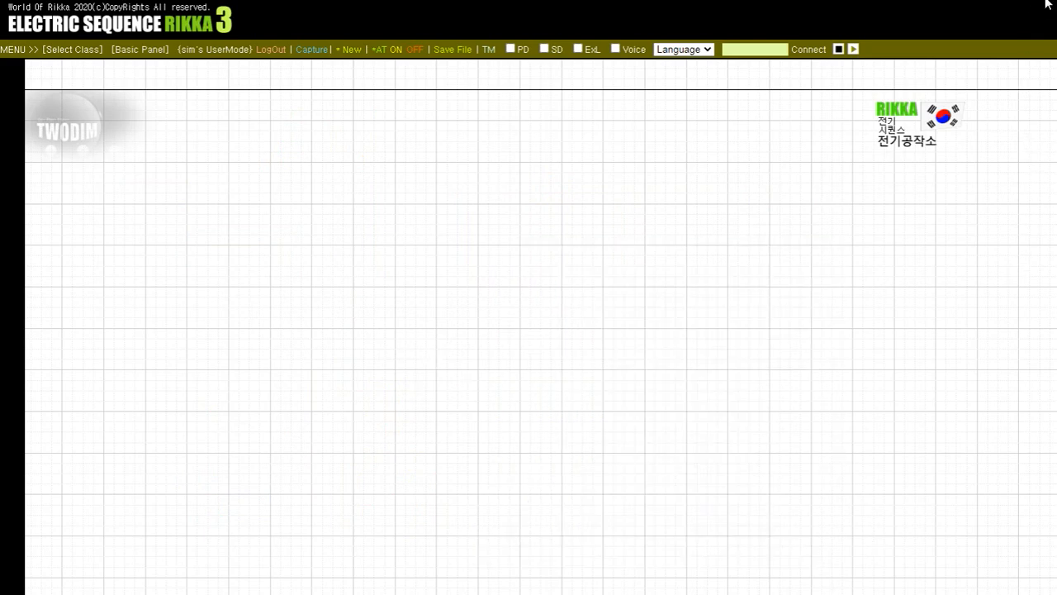